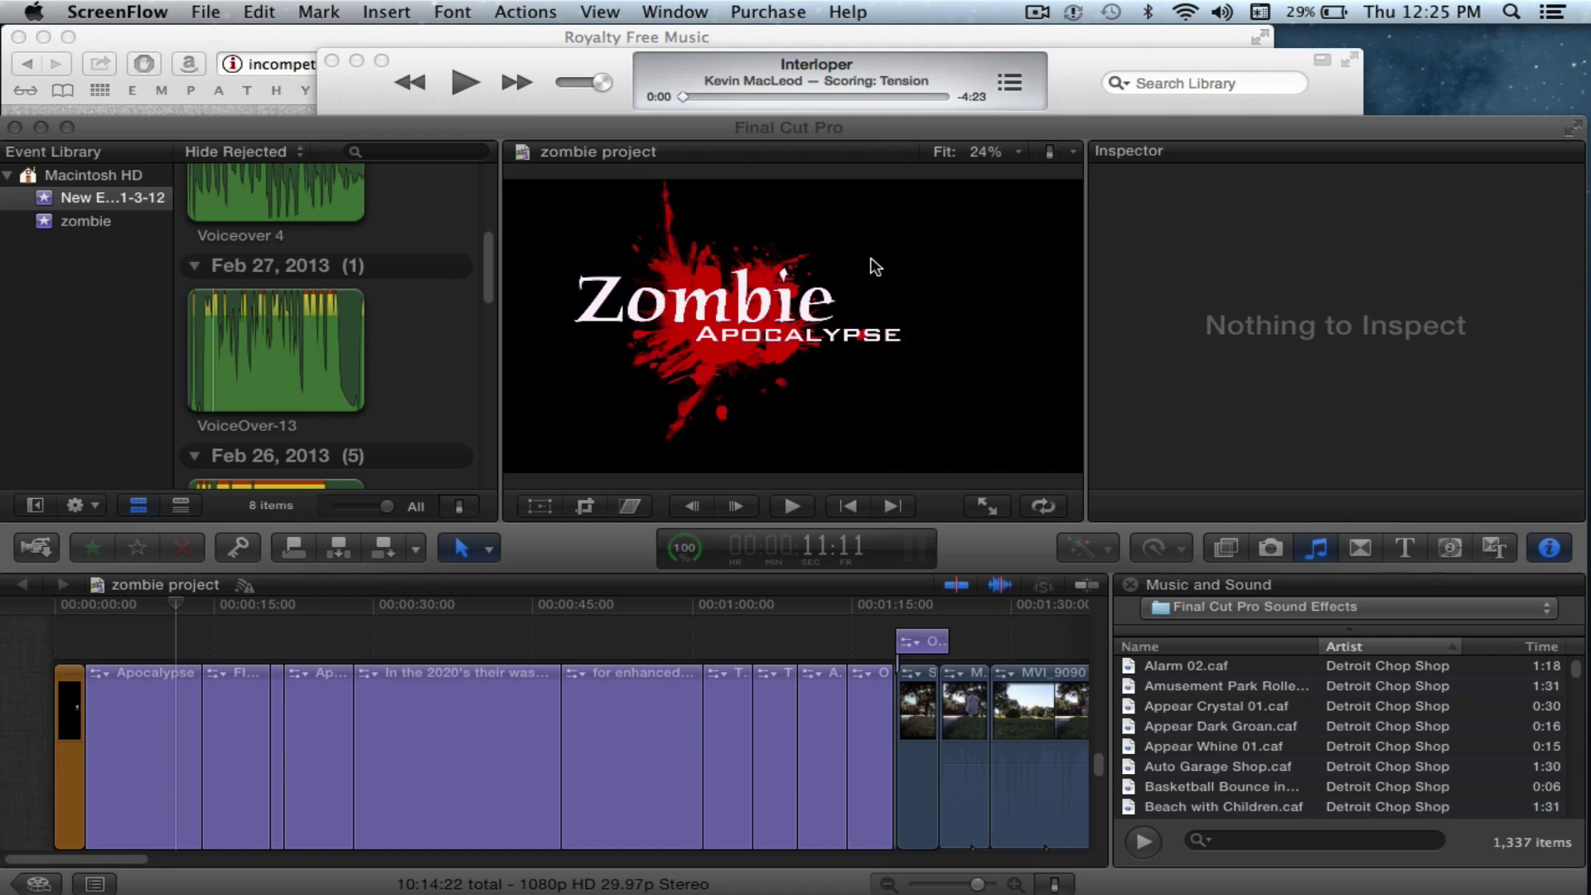
- Bring the zombie project window to the front and raise the system sound volume
left_click(618, 131)
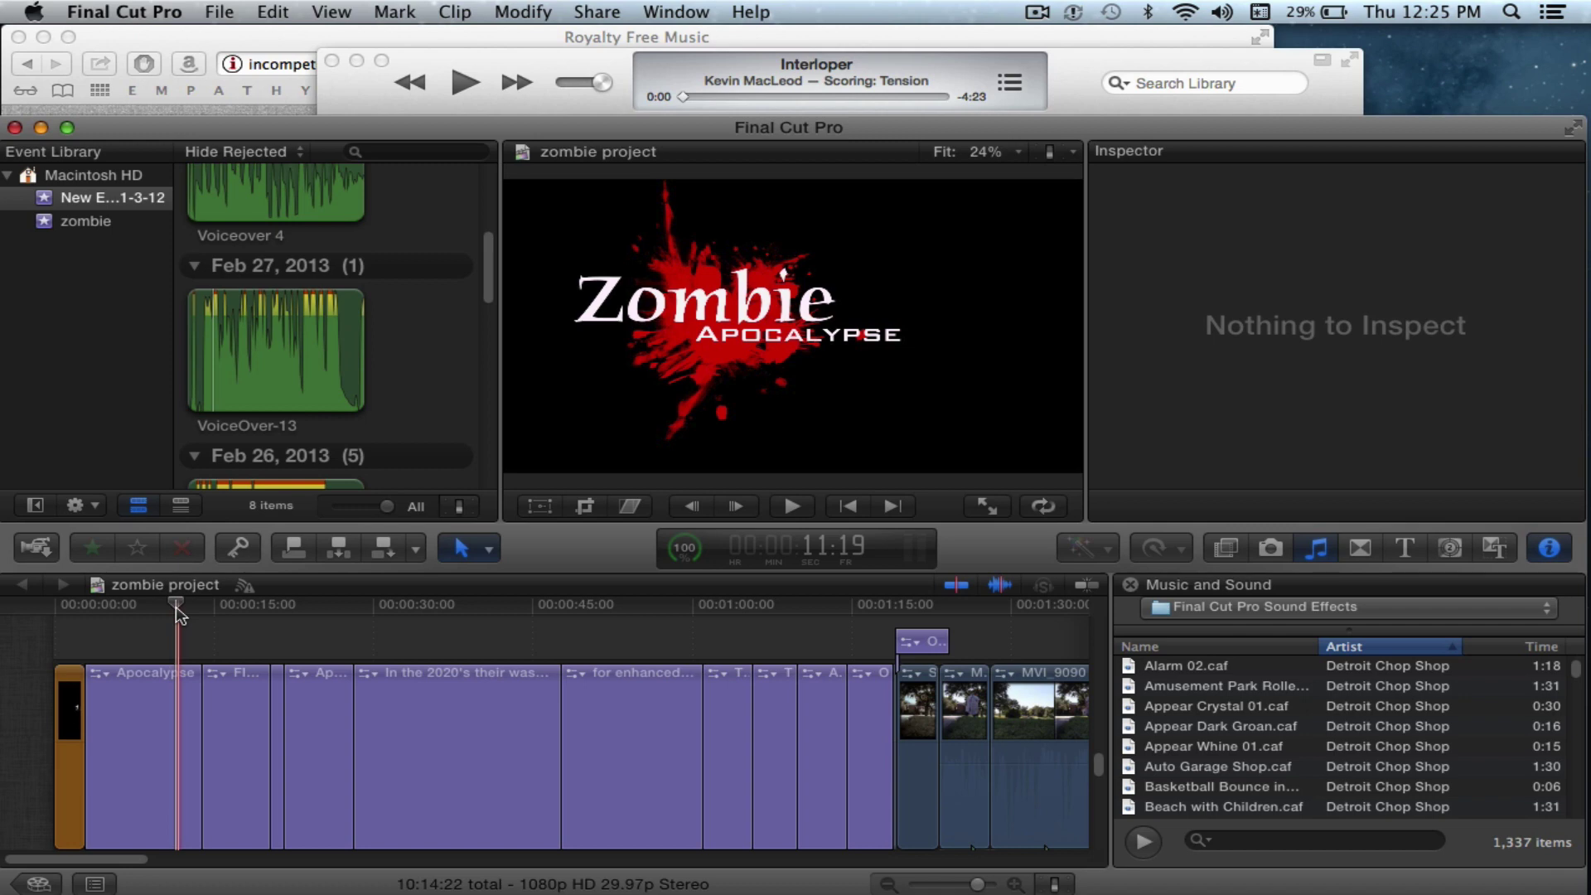
key("XF86AudioRaiseVolume")
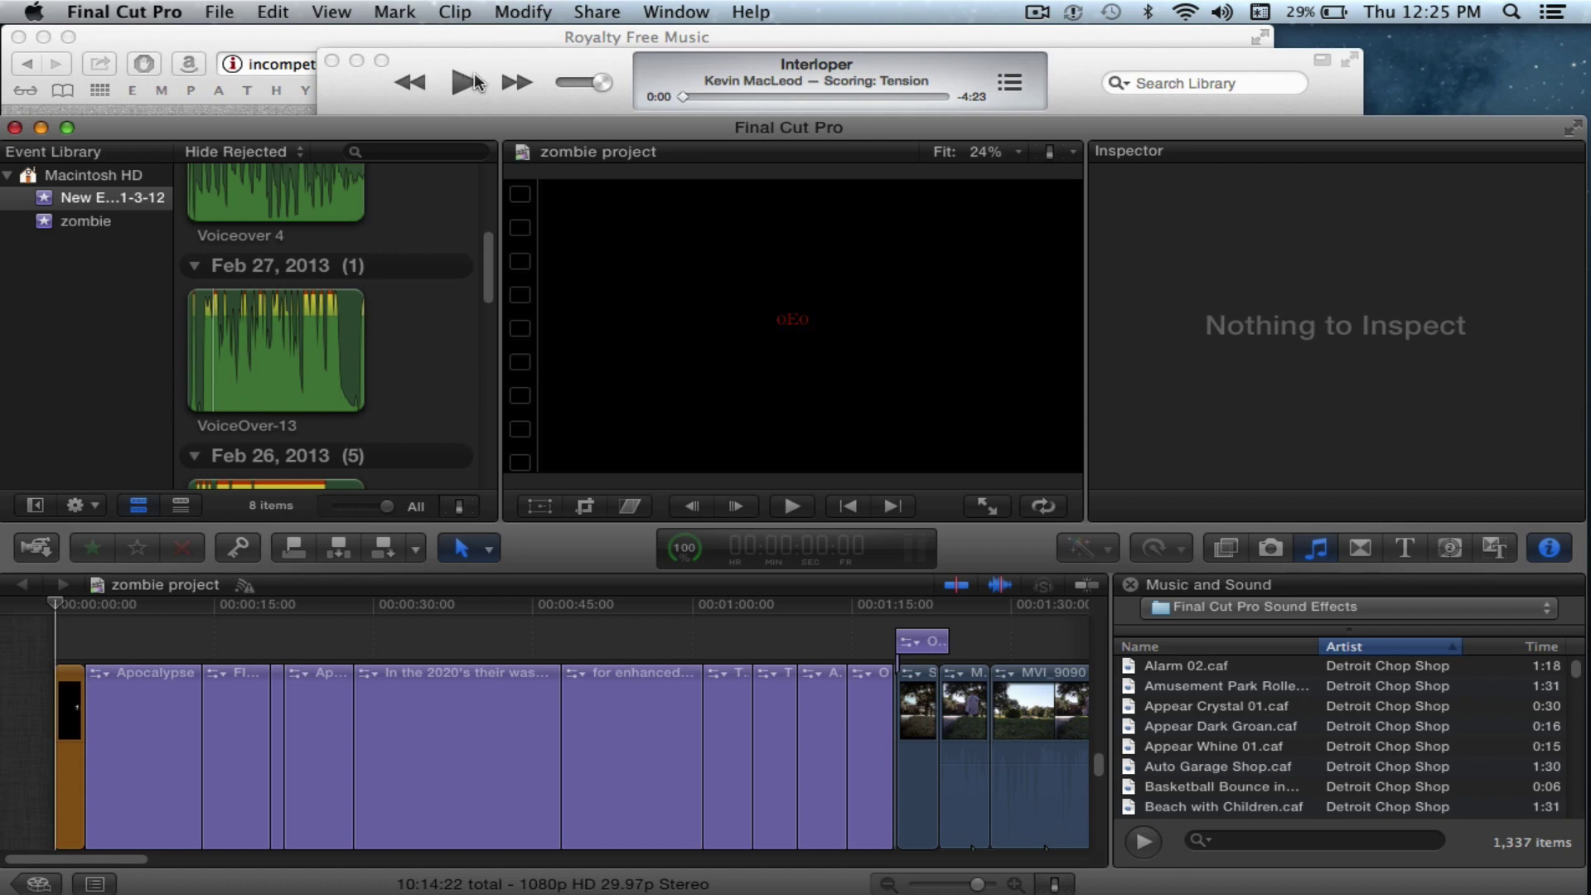
left_click(595, 54)
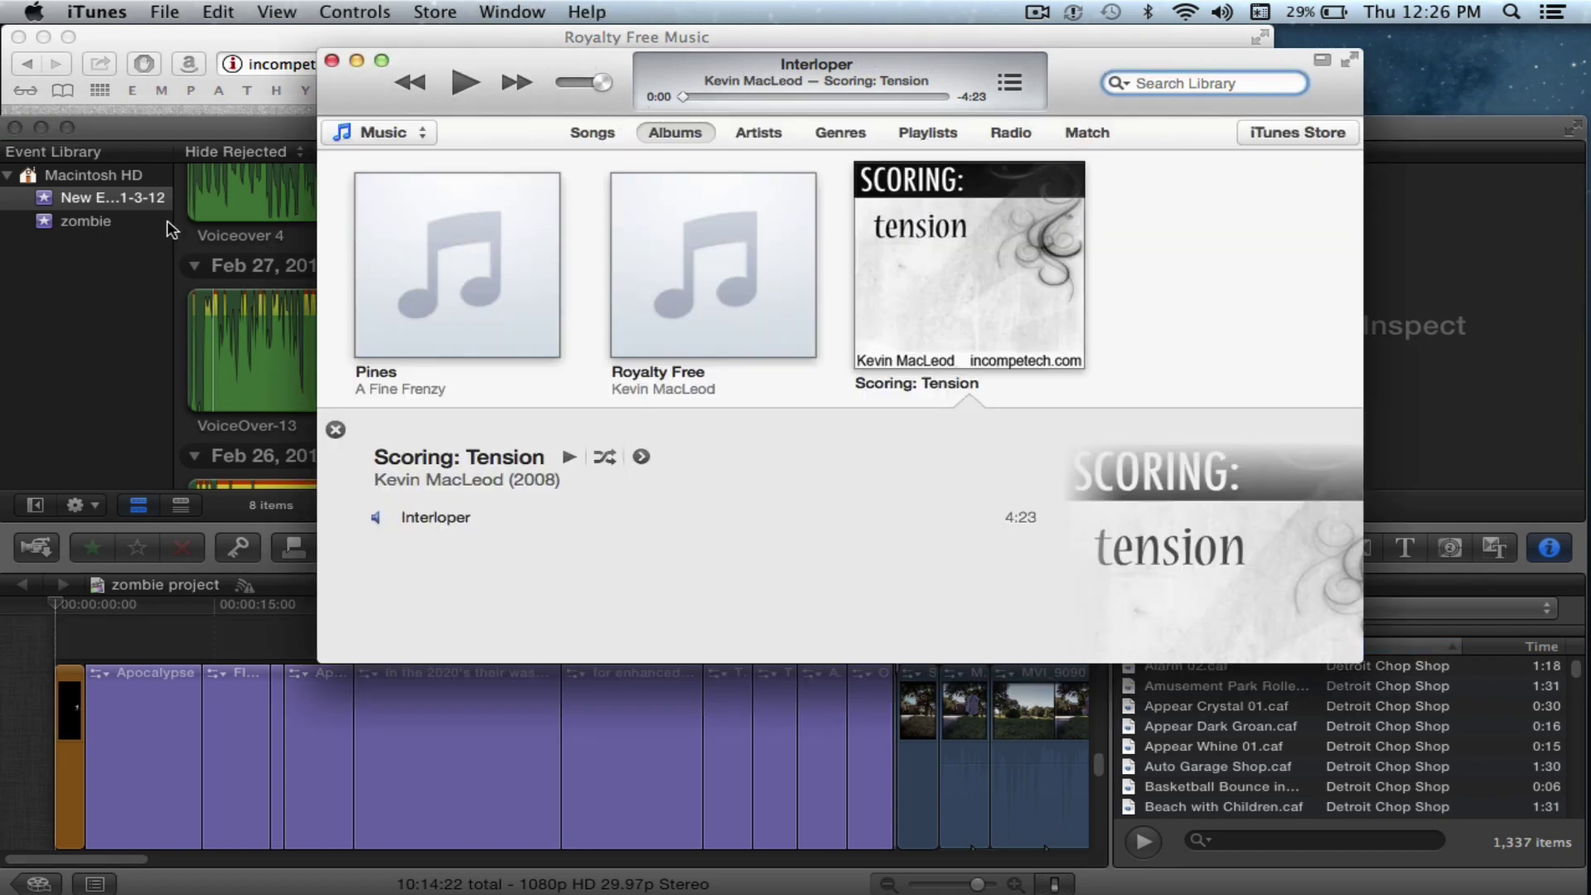
left_click(161, 283)
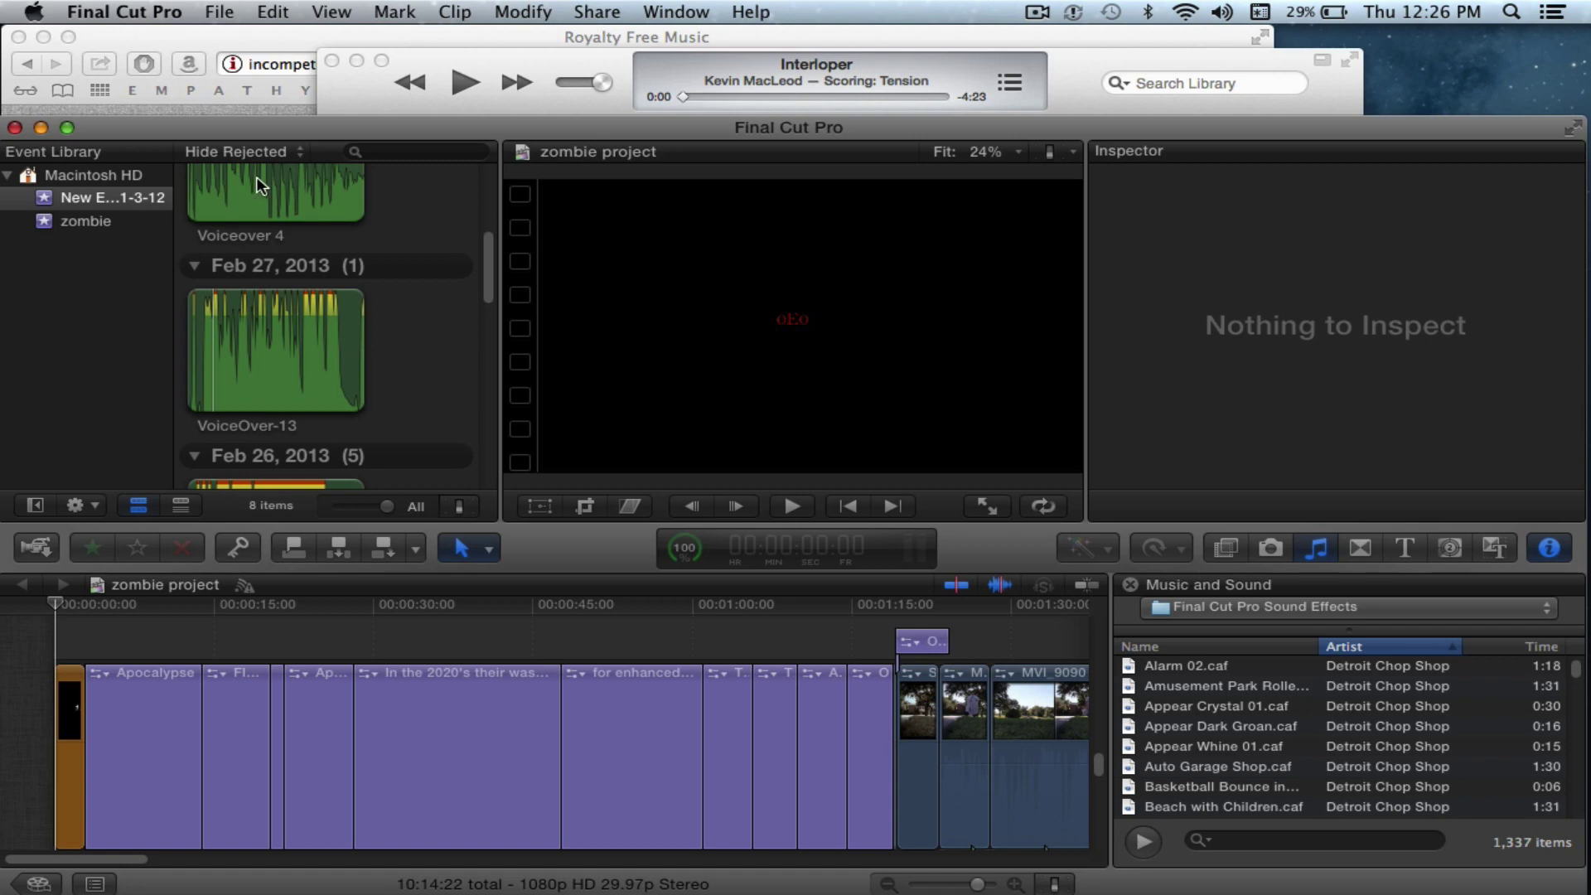
- Open the Record Audio panel and keep Built-in Input as the input device
left_click(675, 13)
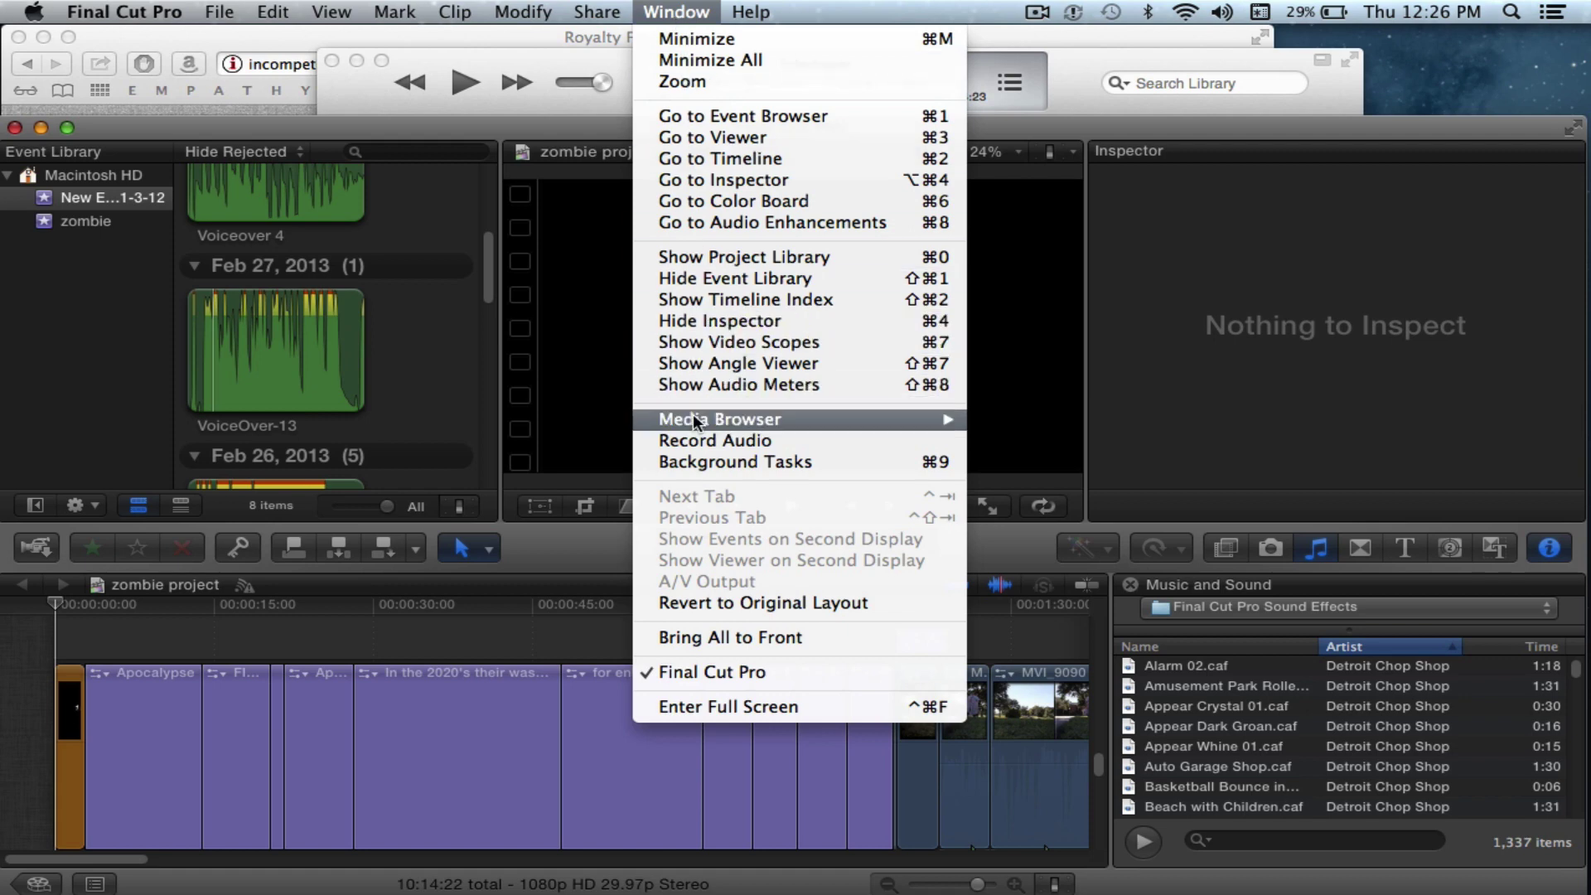
left_click(740, 442)
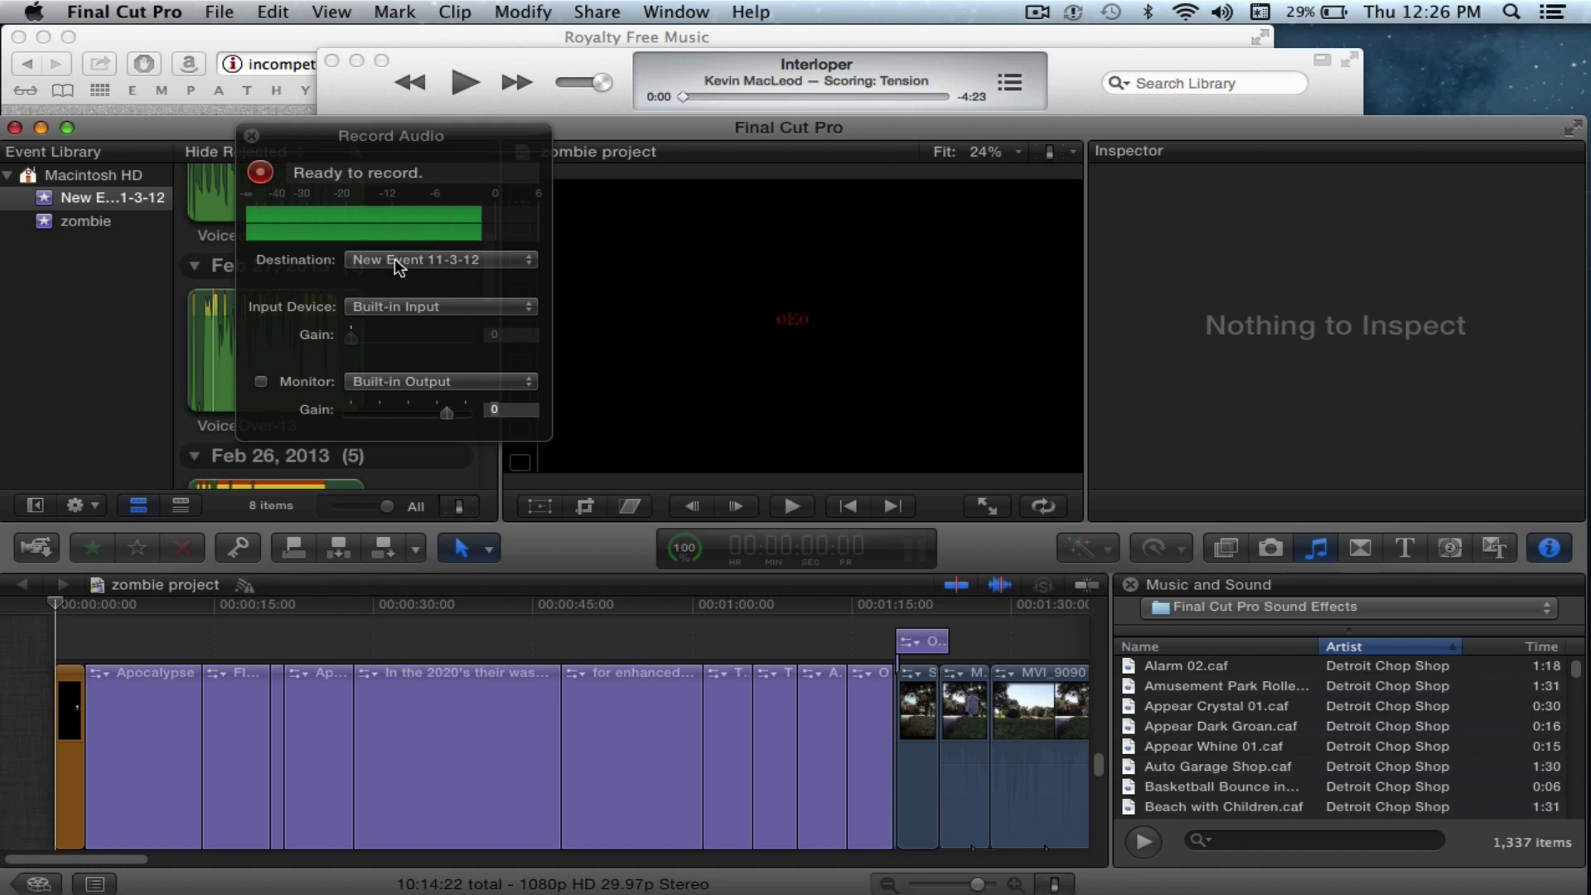
left_click(365, 311)
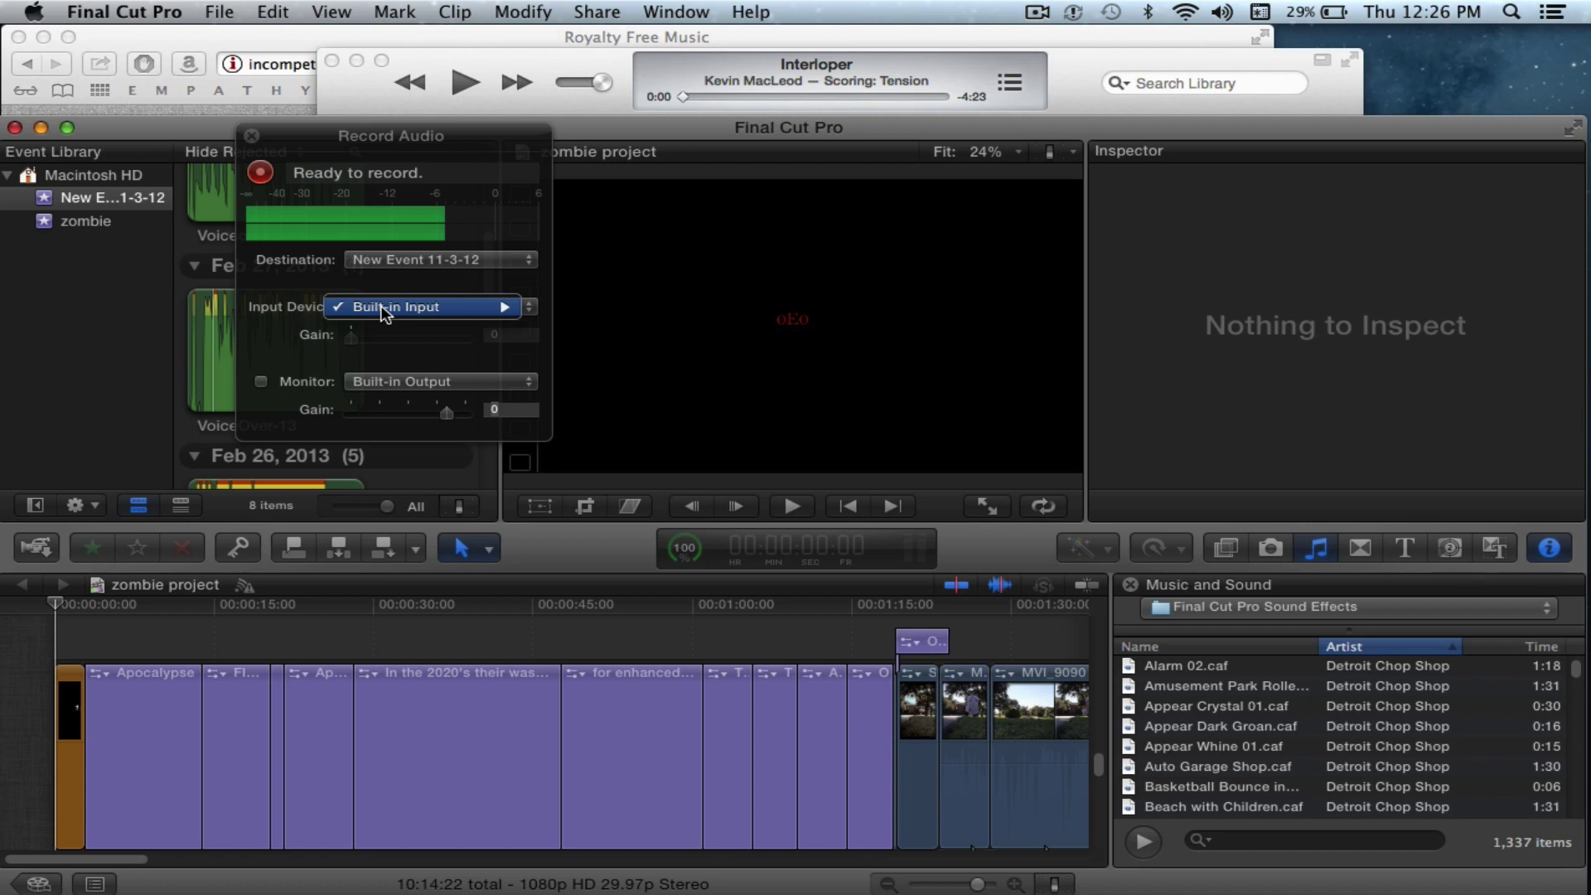
mouse_move(484, 311)
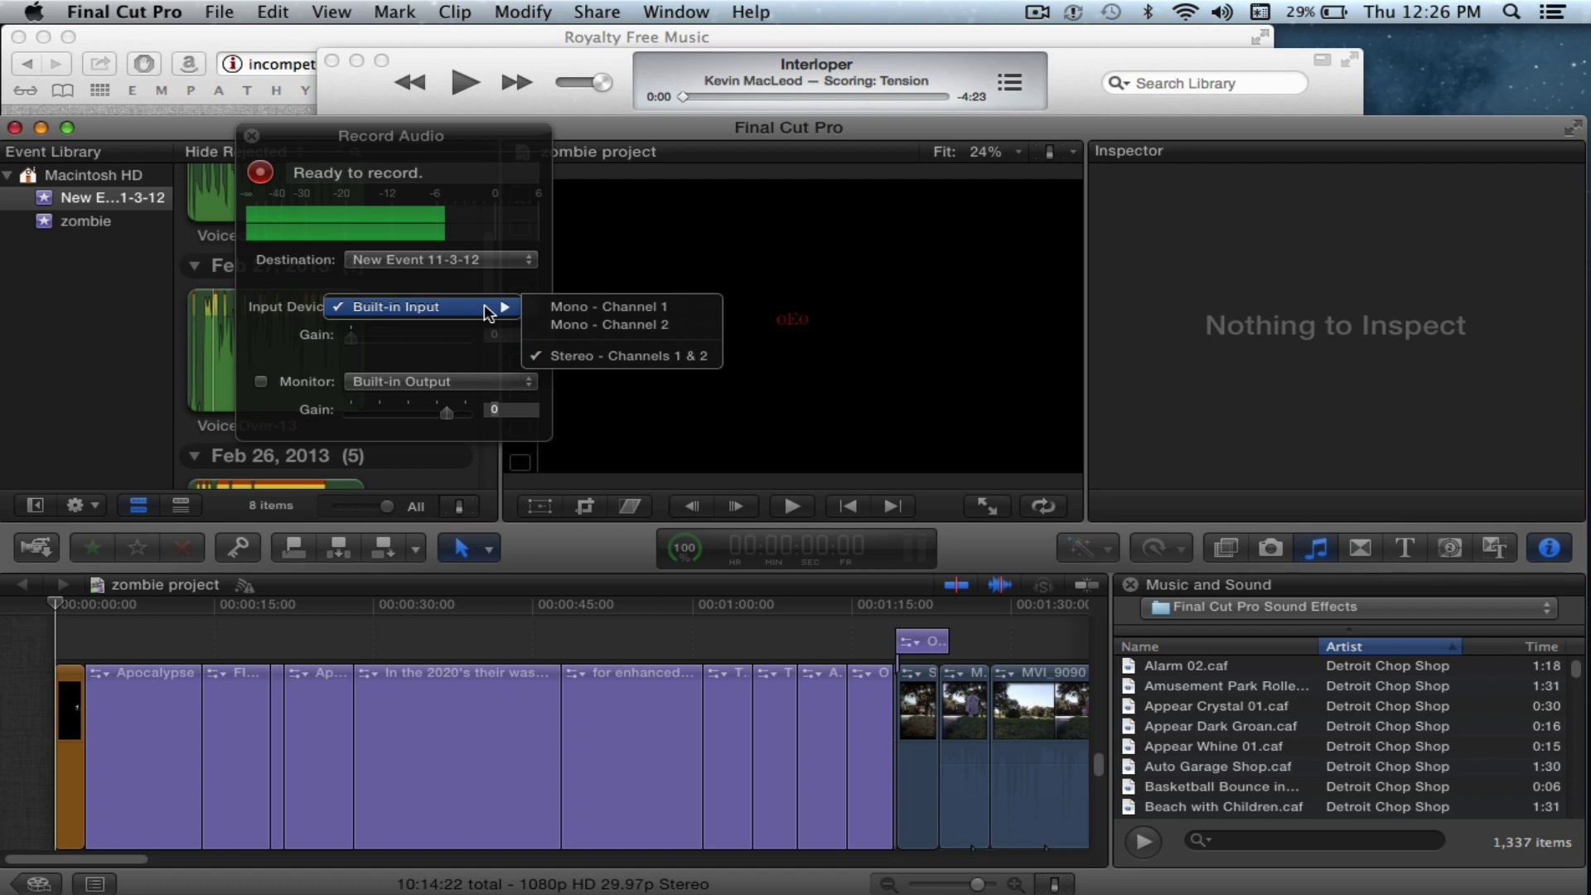
left_click(298, 315)
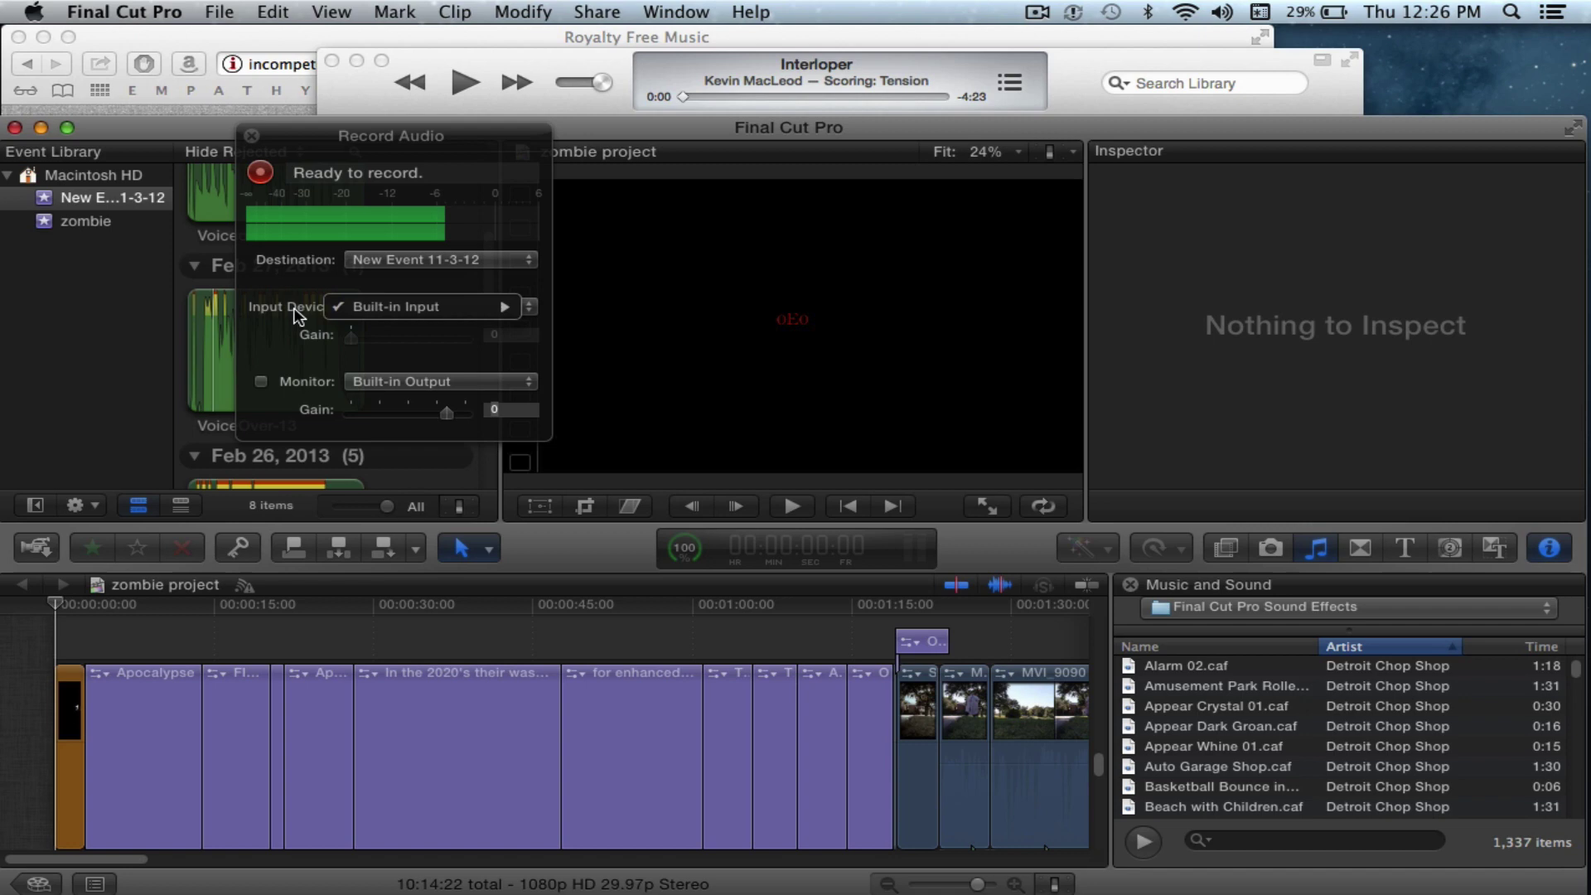
mouse_move(382, 315)
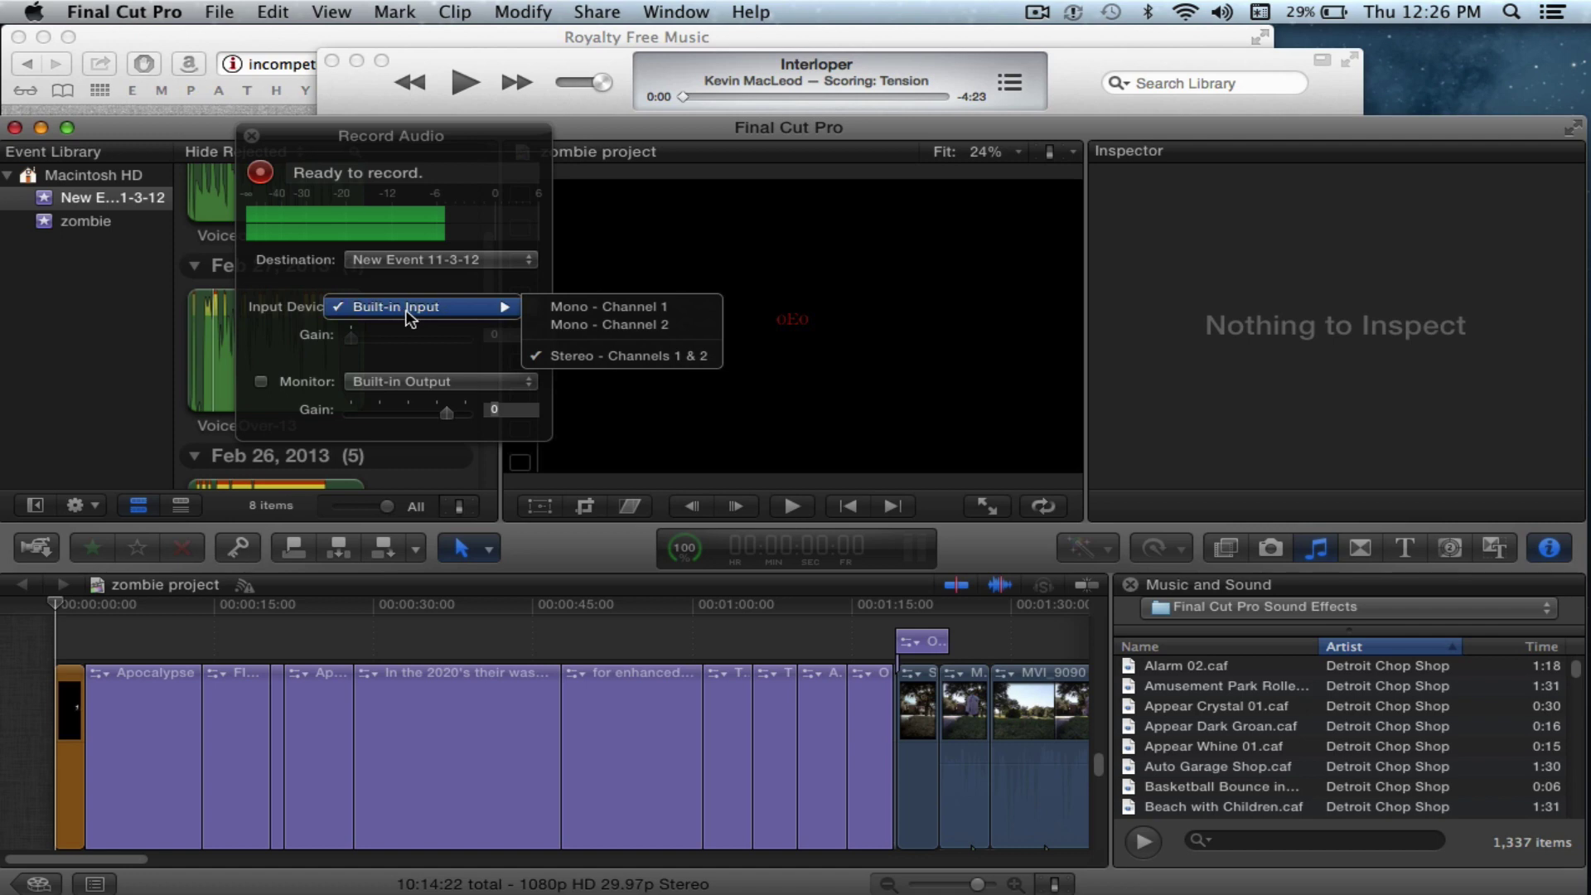
left_click(303, 319)
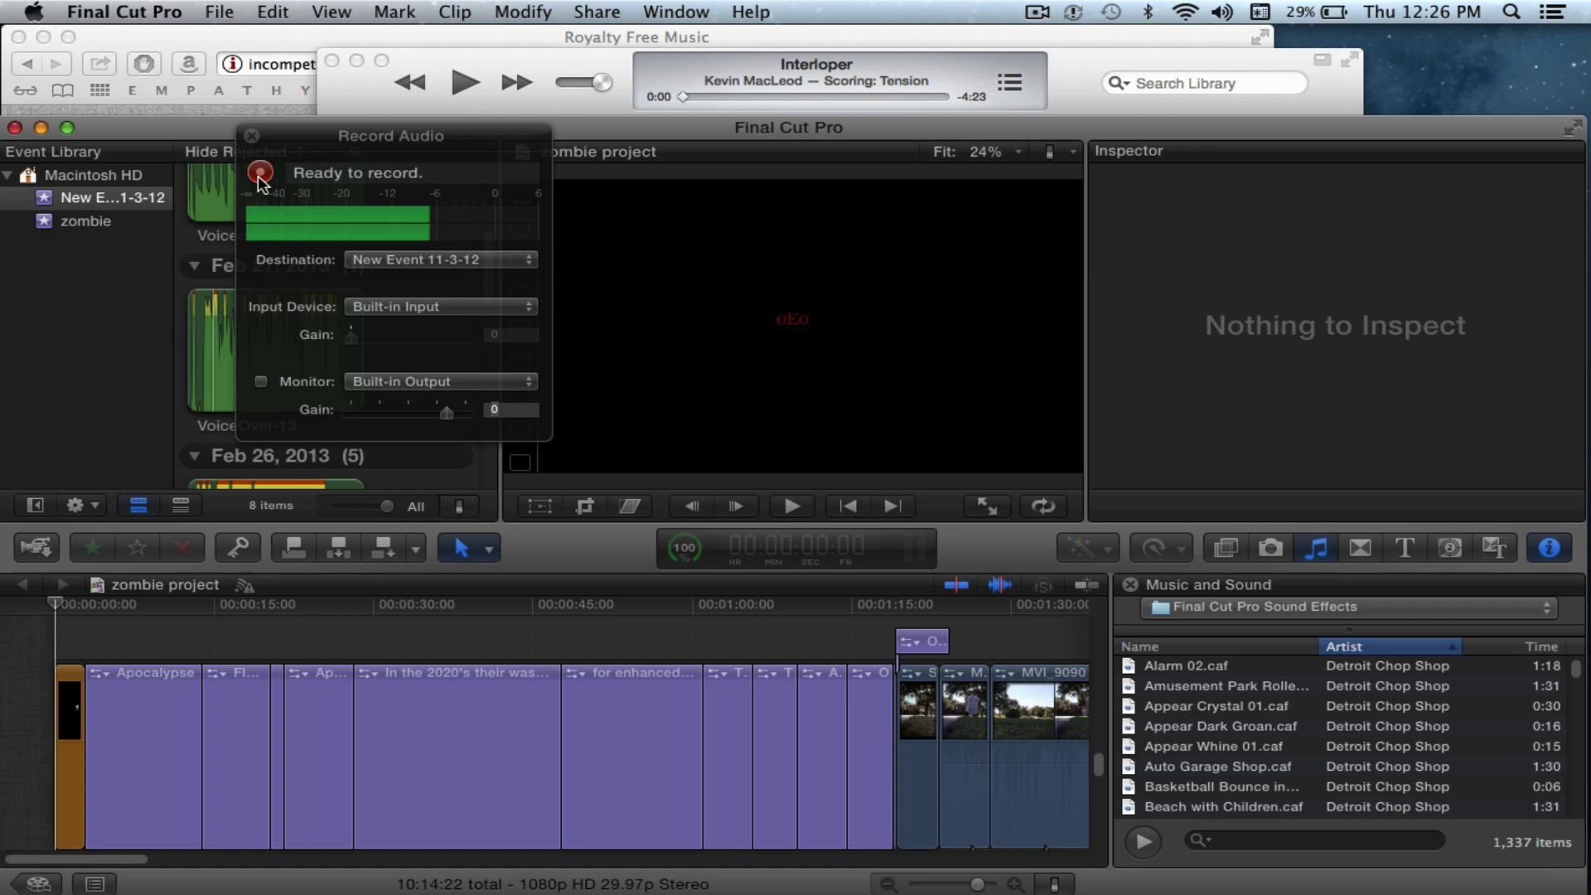
- Record Voiceover 5 over the playing iTunes music, then stop recording and pause the music
left_click(259, 173)
left_click(465, 81)
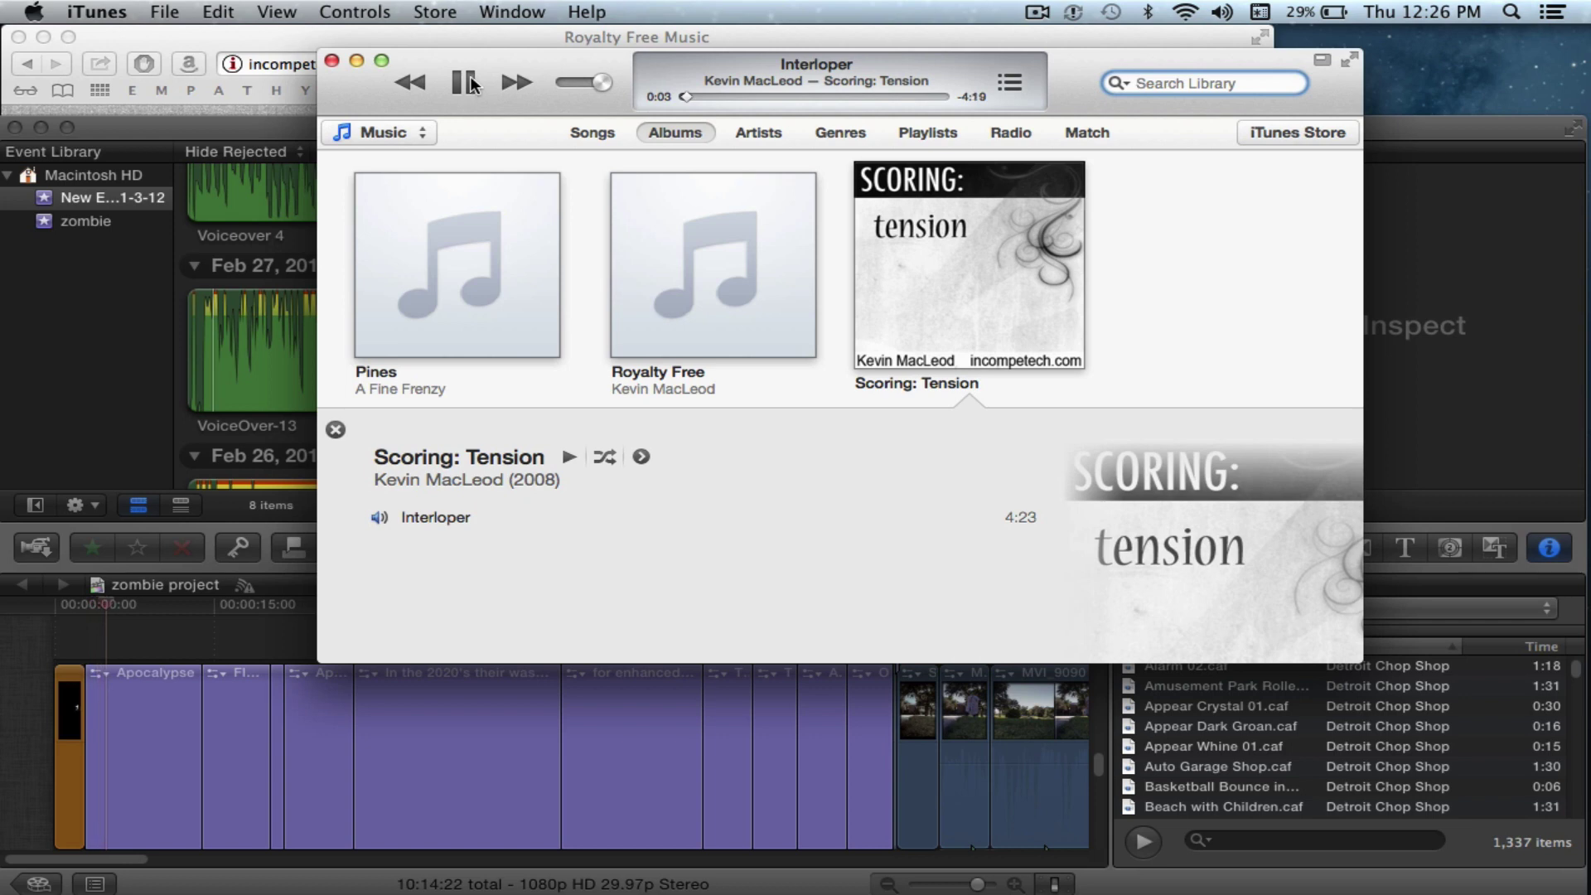
left_click(159, 362)
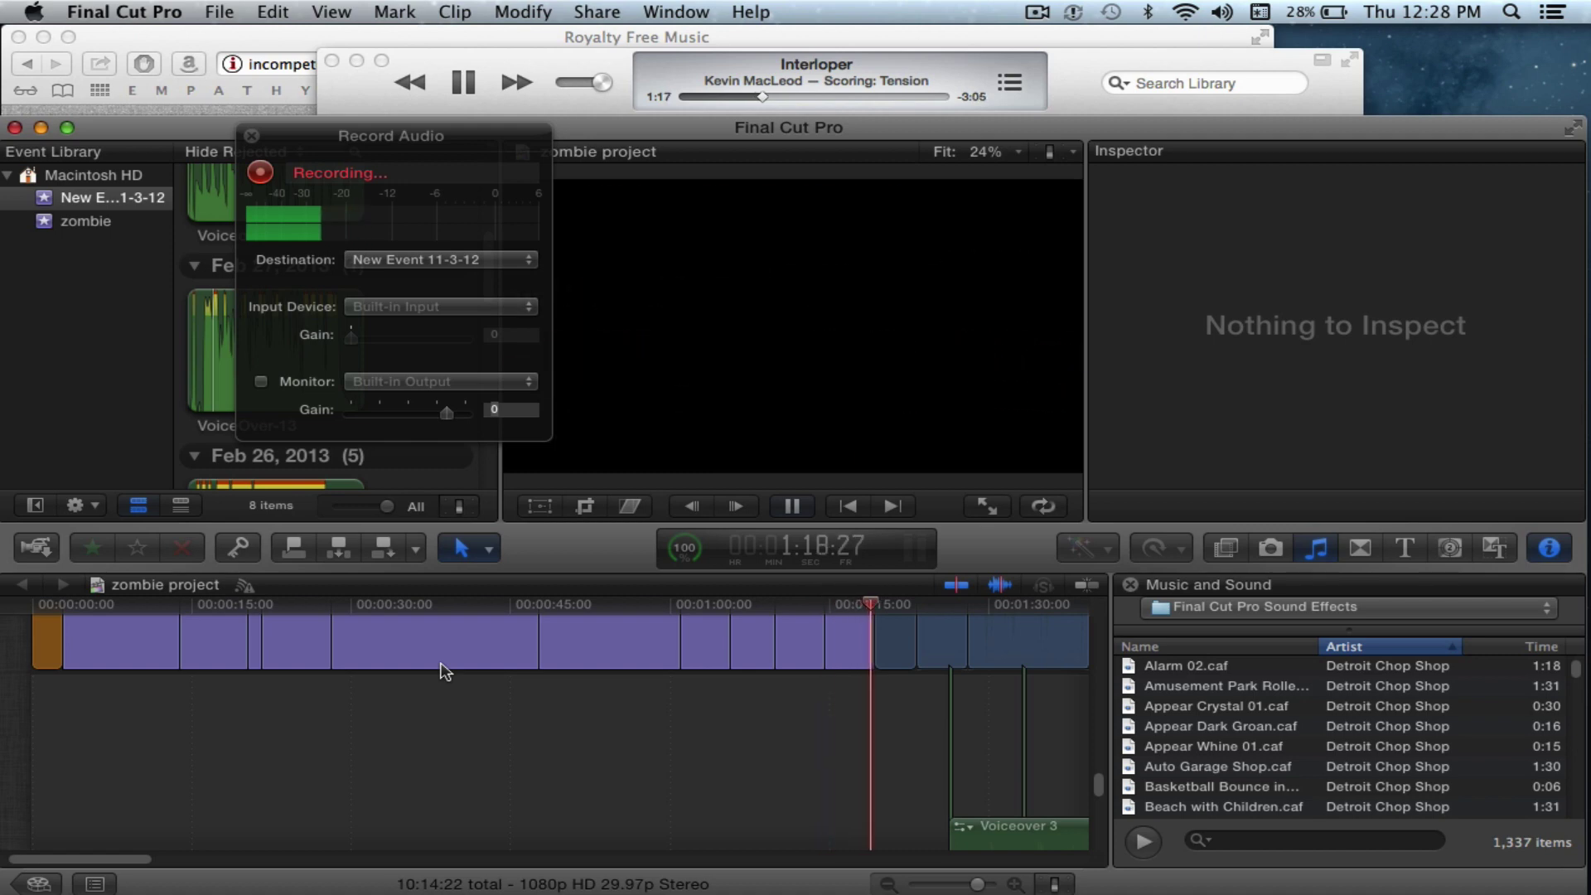
left_click(262, 174)
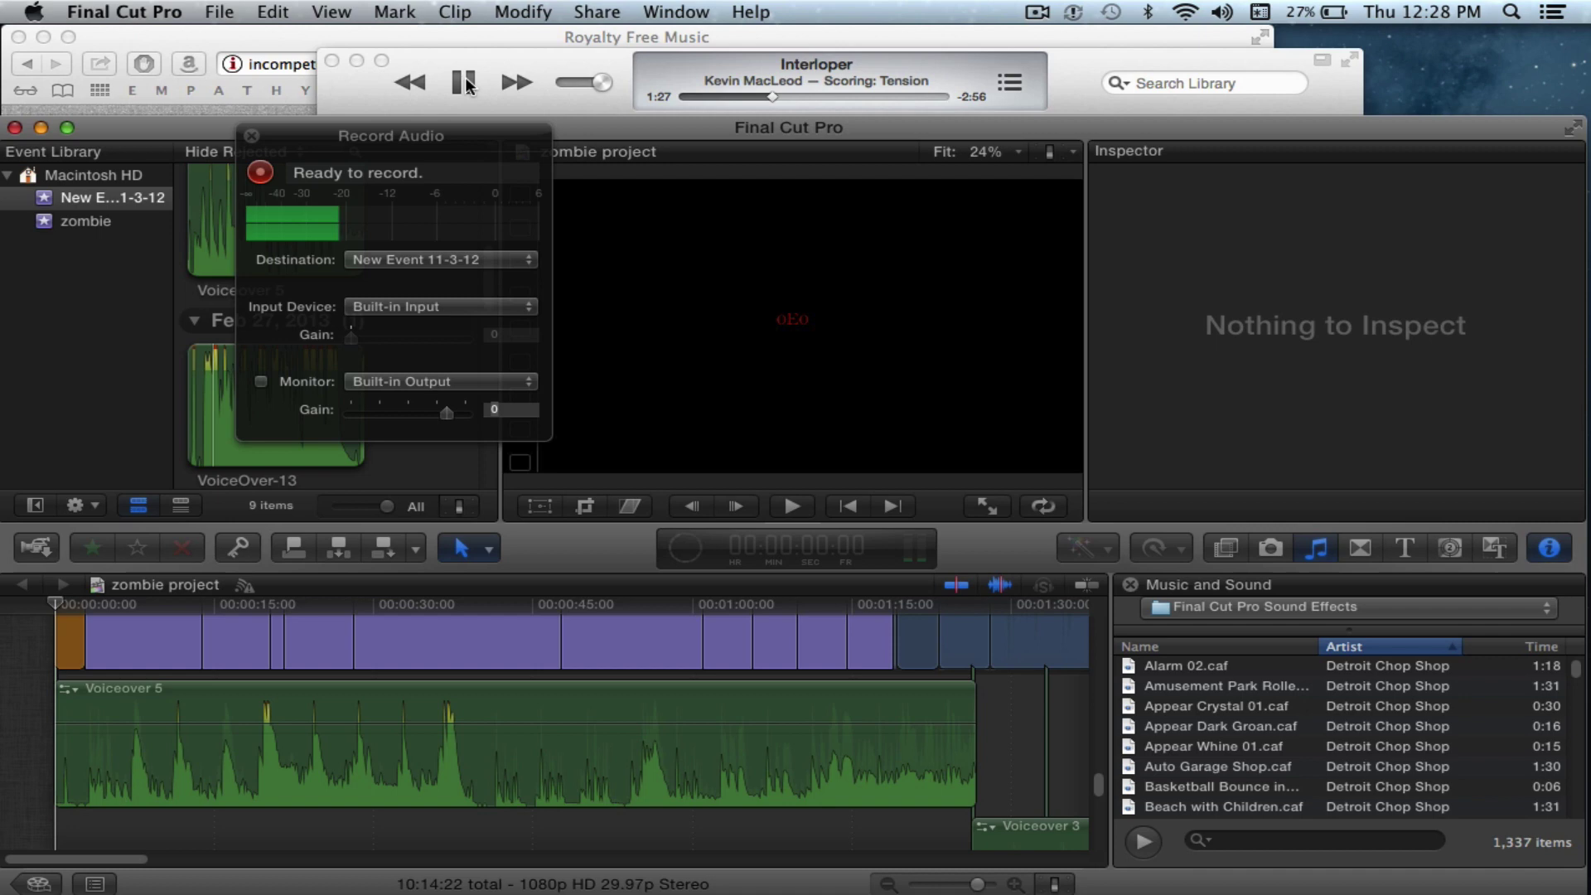
left_click(464, 83)
- Return to Final Cut Pro and preview the new Voiceover 5 recording
left_click(162, 319)
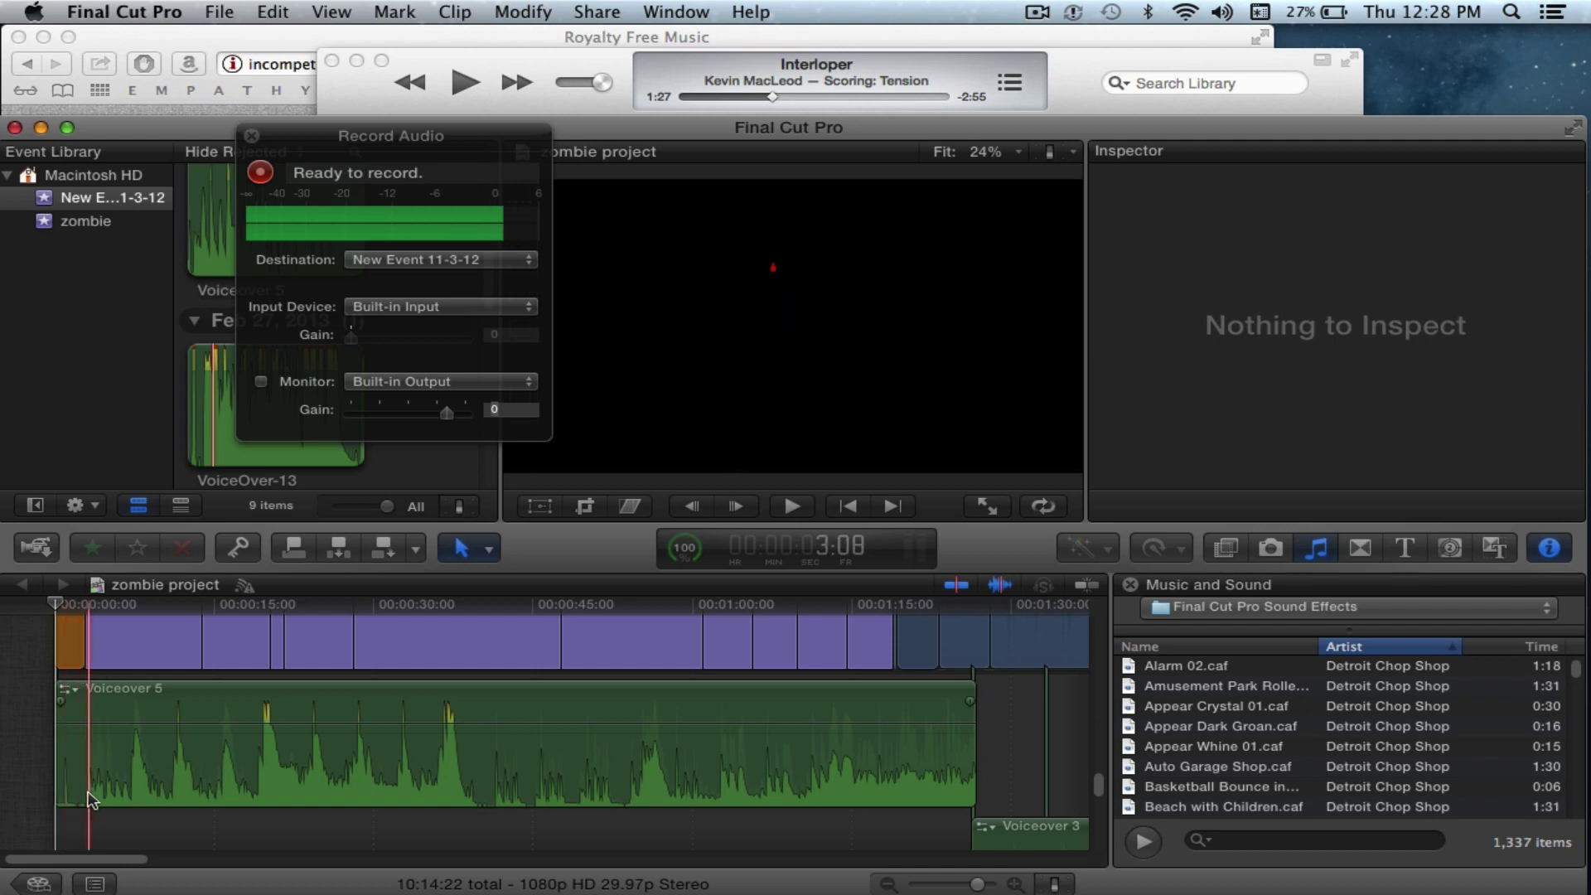
key("space")
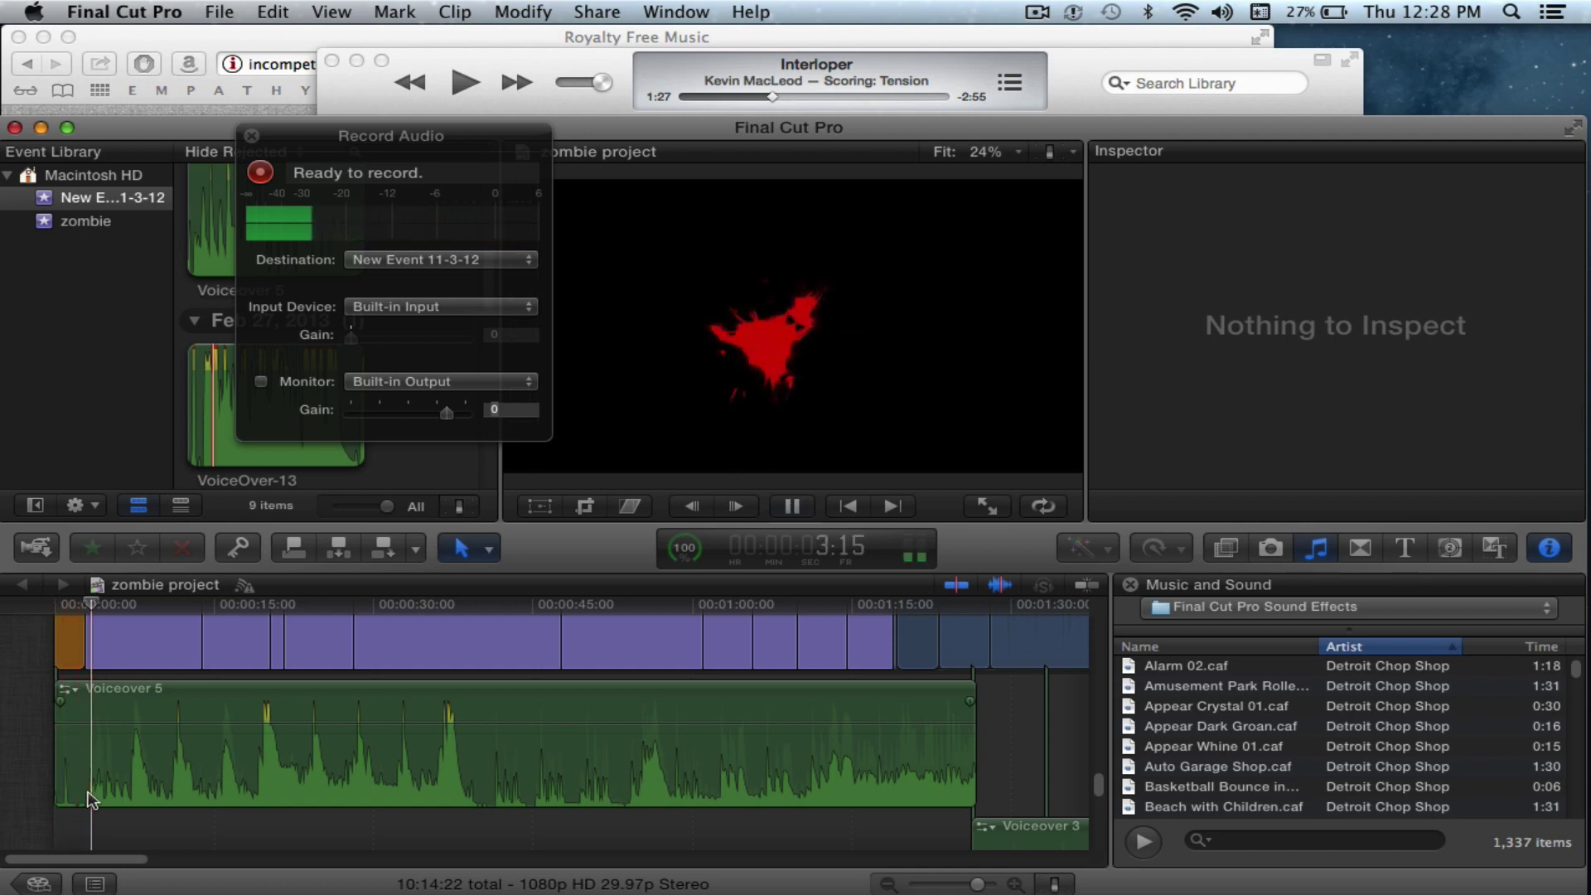
key("space")
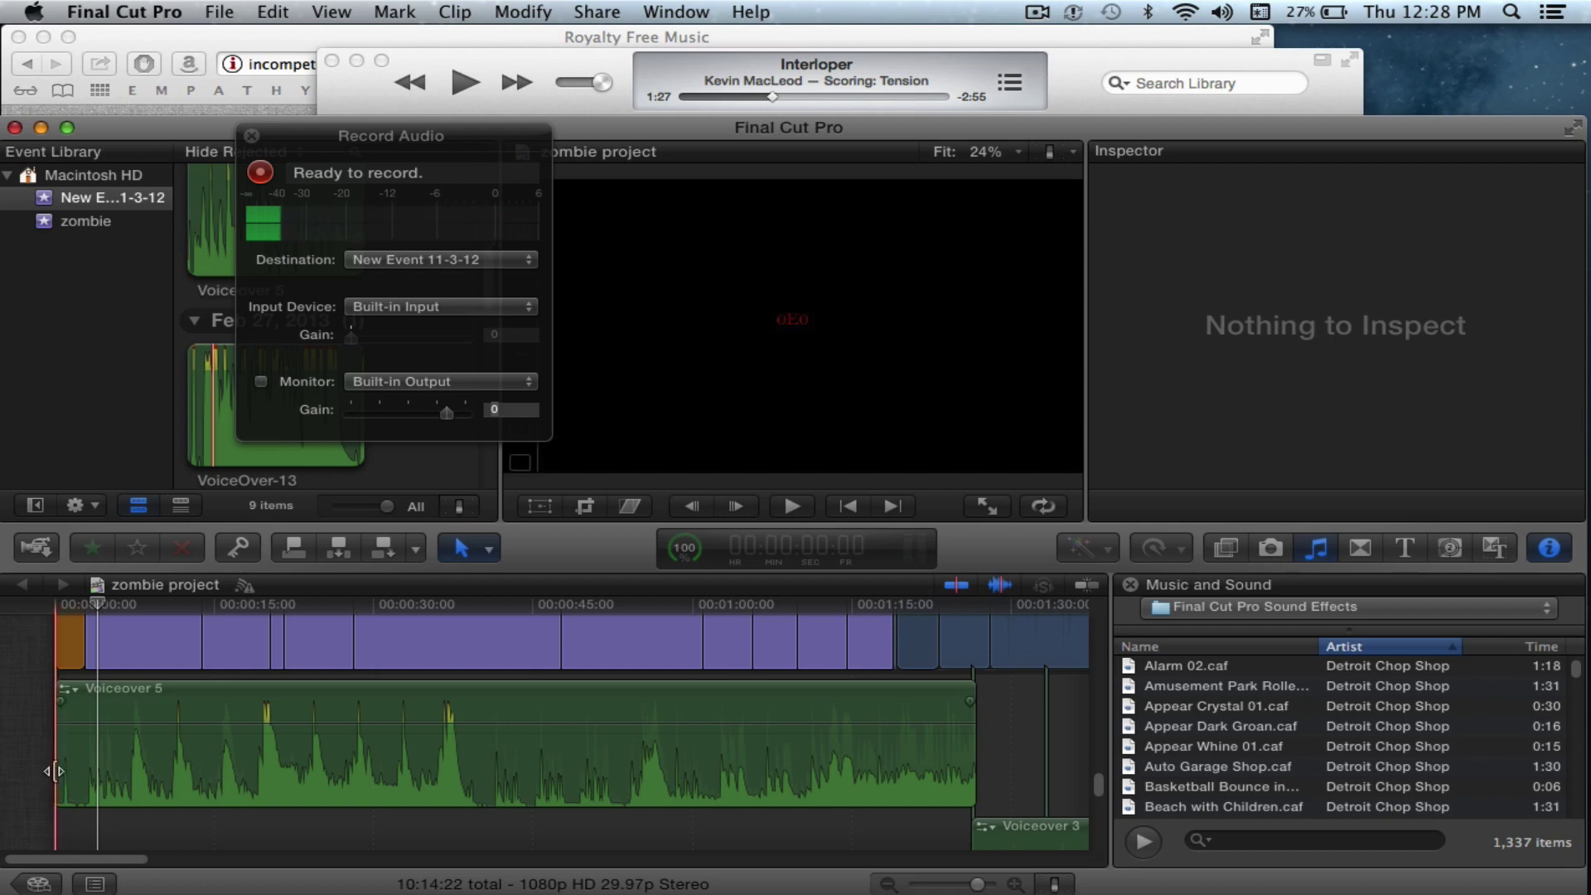
- Trim Voiceover 5's start, slide it back to the project start, and preview it
left_click_drag(56, 771, 97, 773)
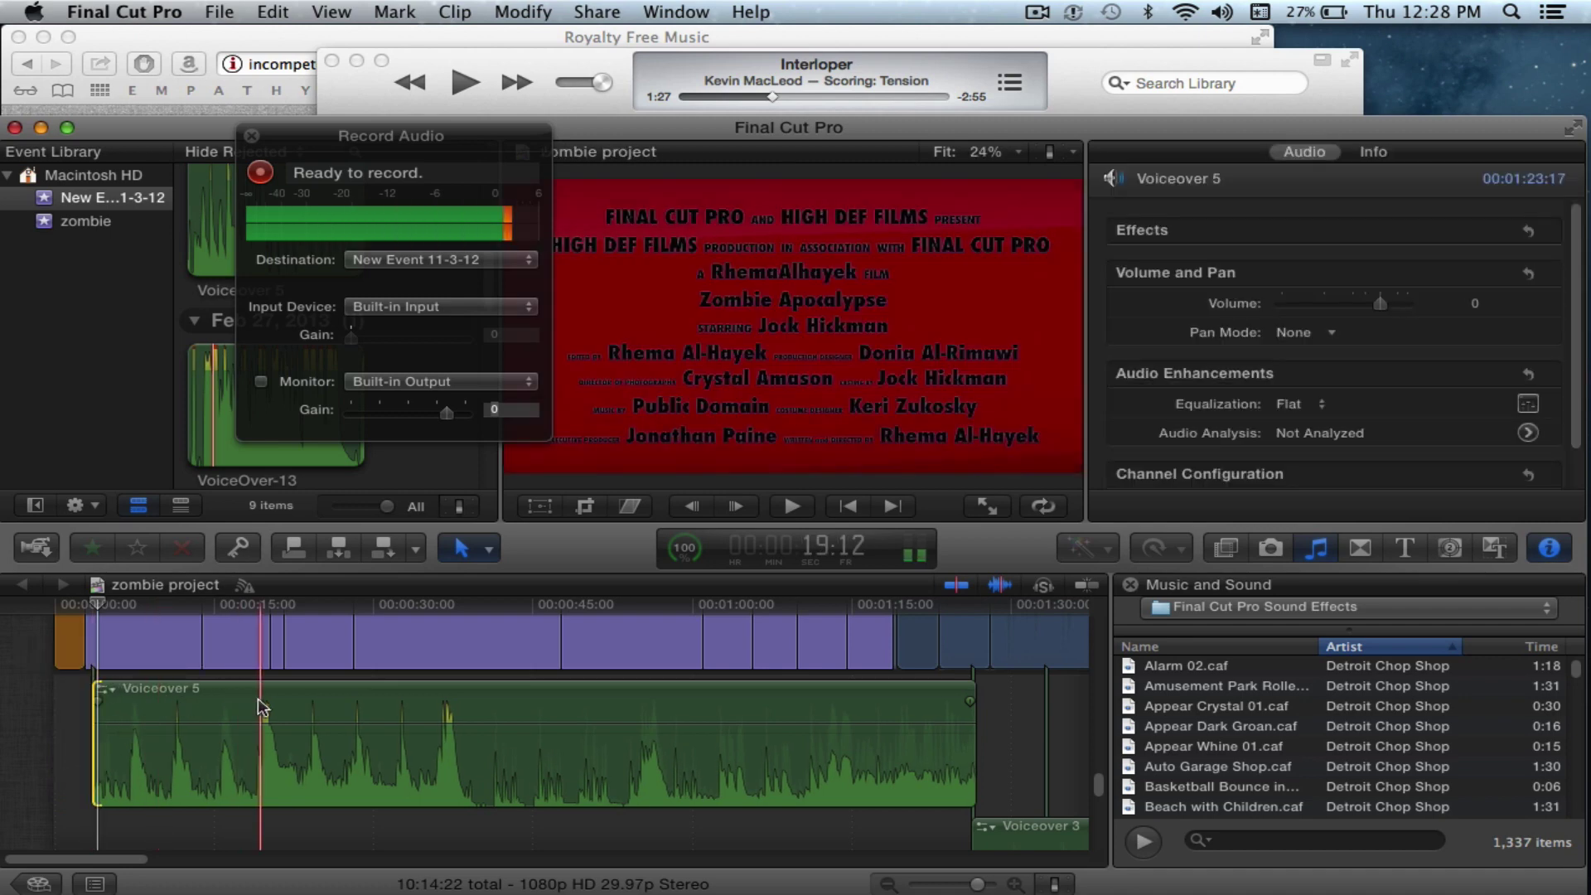
left_click(237, 704)
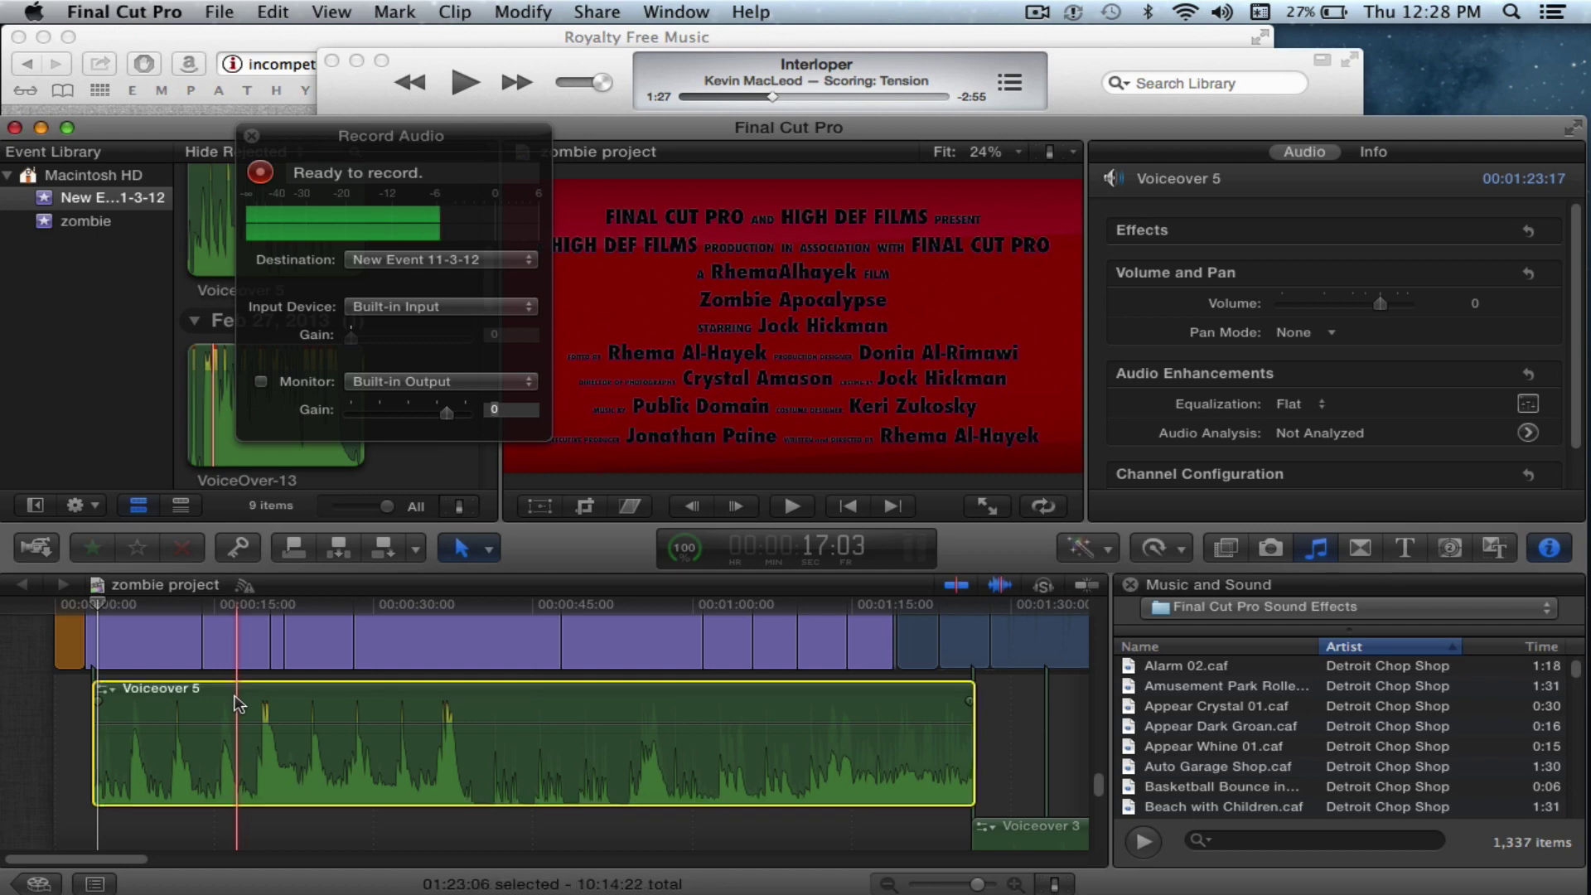
left_click_drag(224, 704, 197, 705)
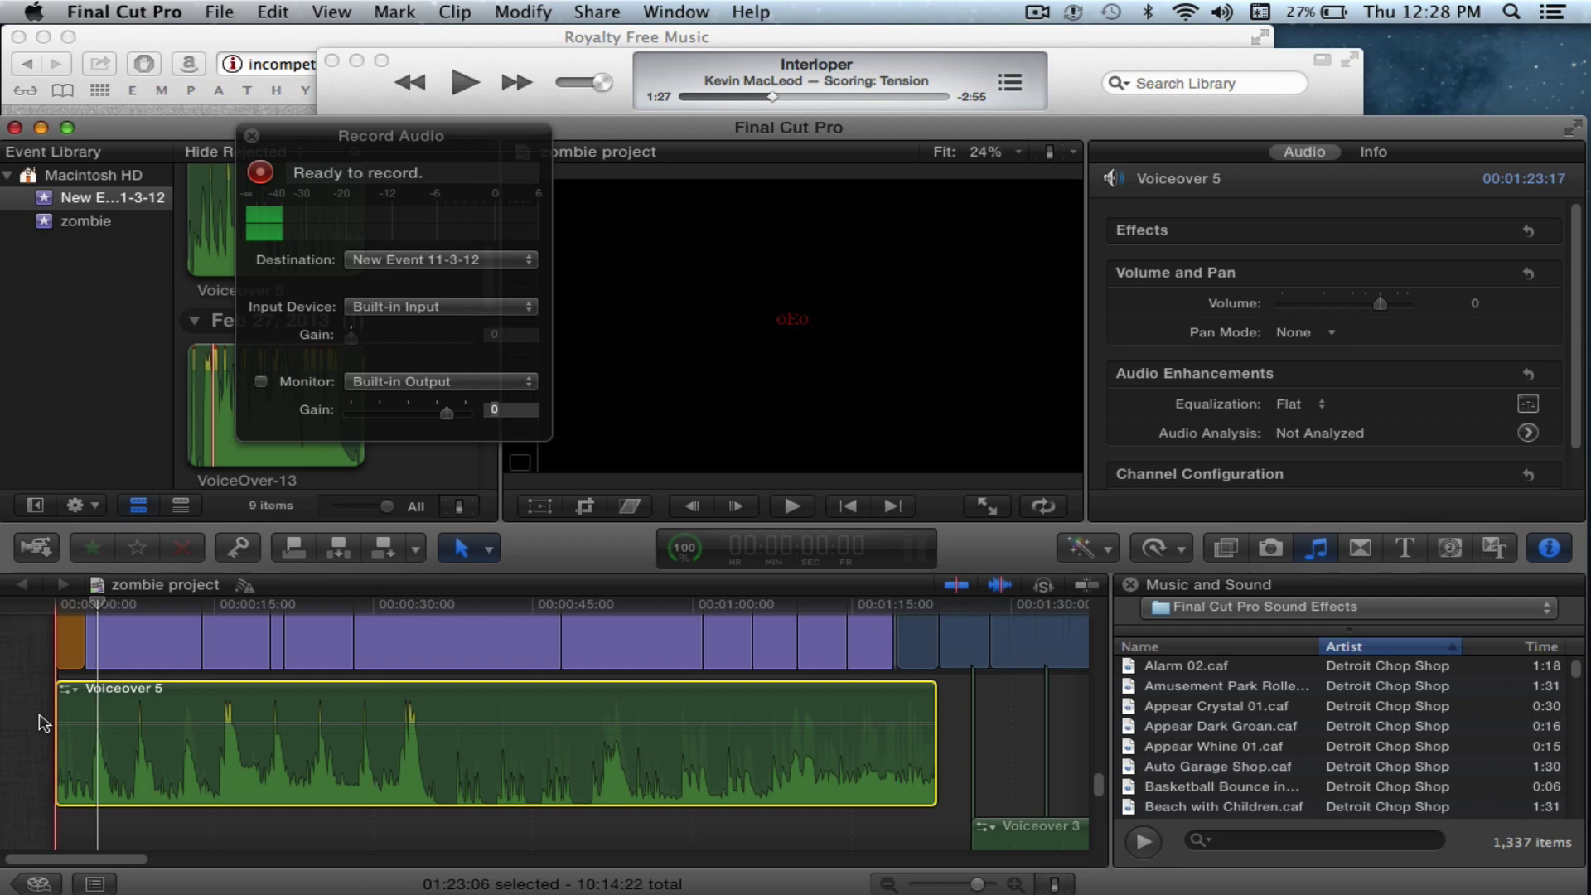
key("space")
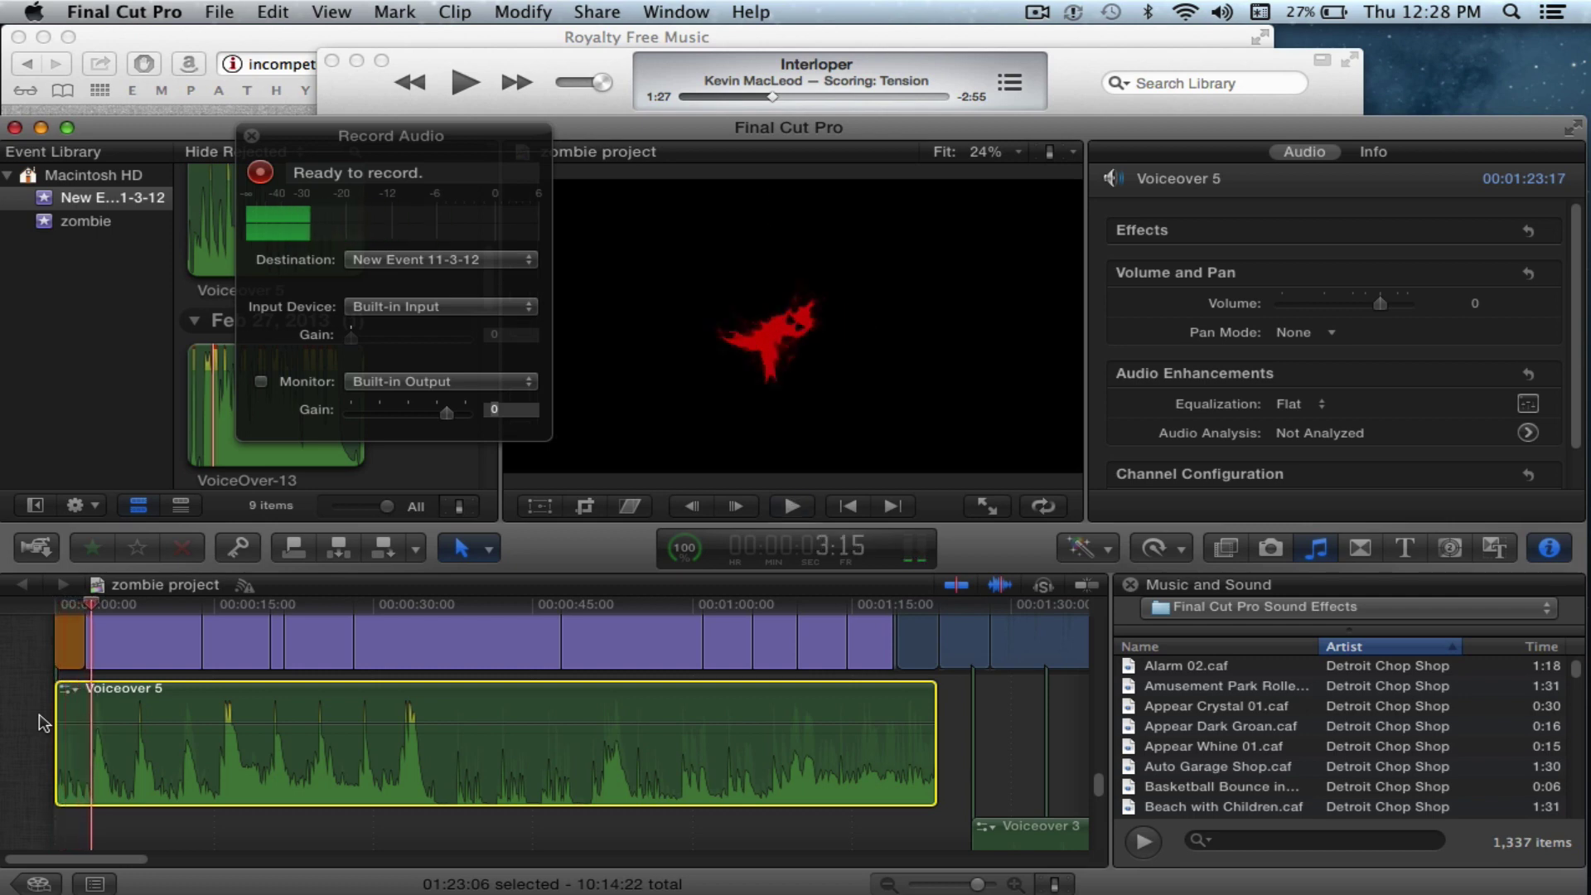
key("space")
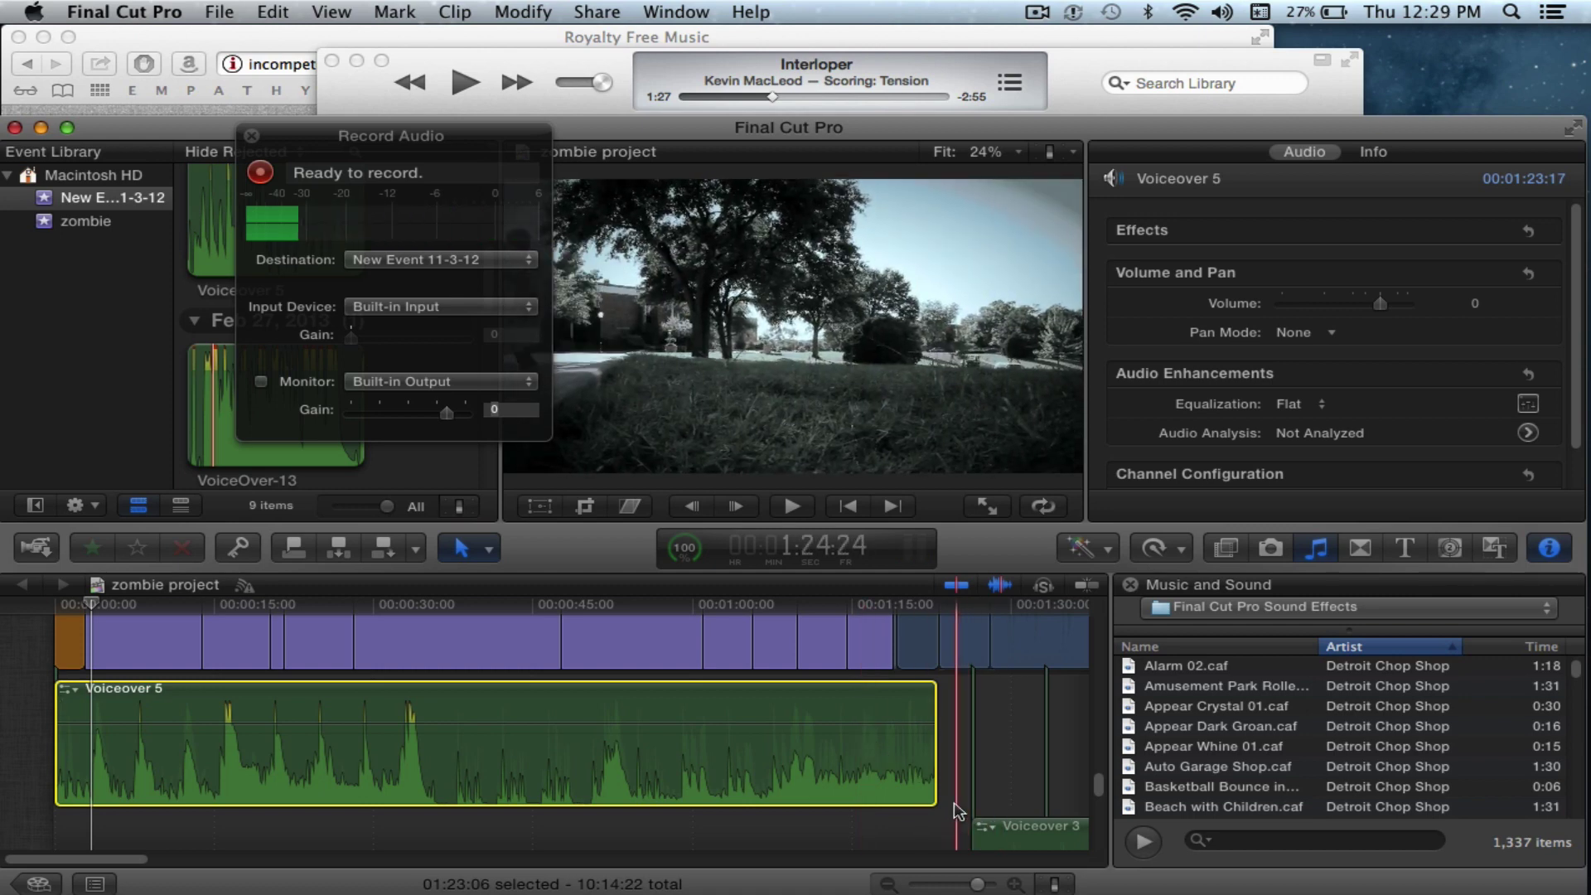
- Slide Voiceover 3 under Voiceover 5's end, fade Voiceover 5 out and Voiceover 3 in, then preview the overlap
scroll(955, 810, "down", 1)
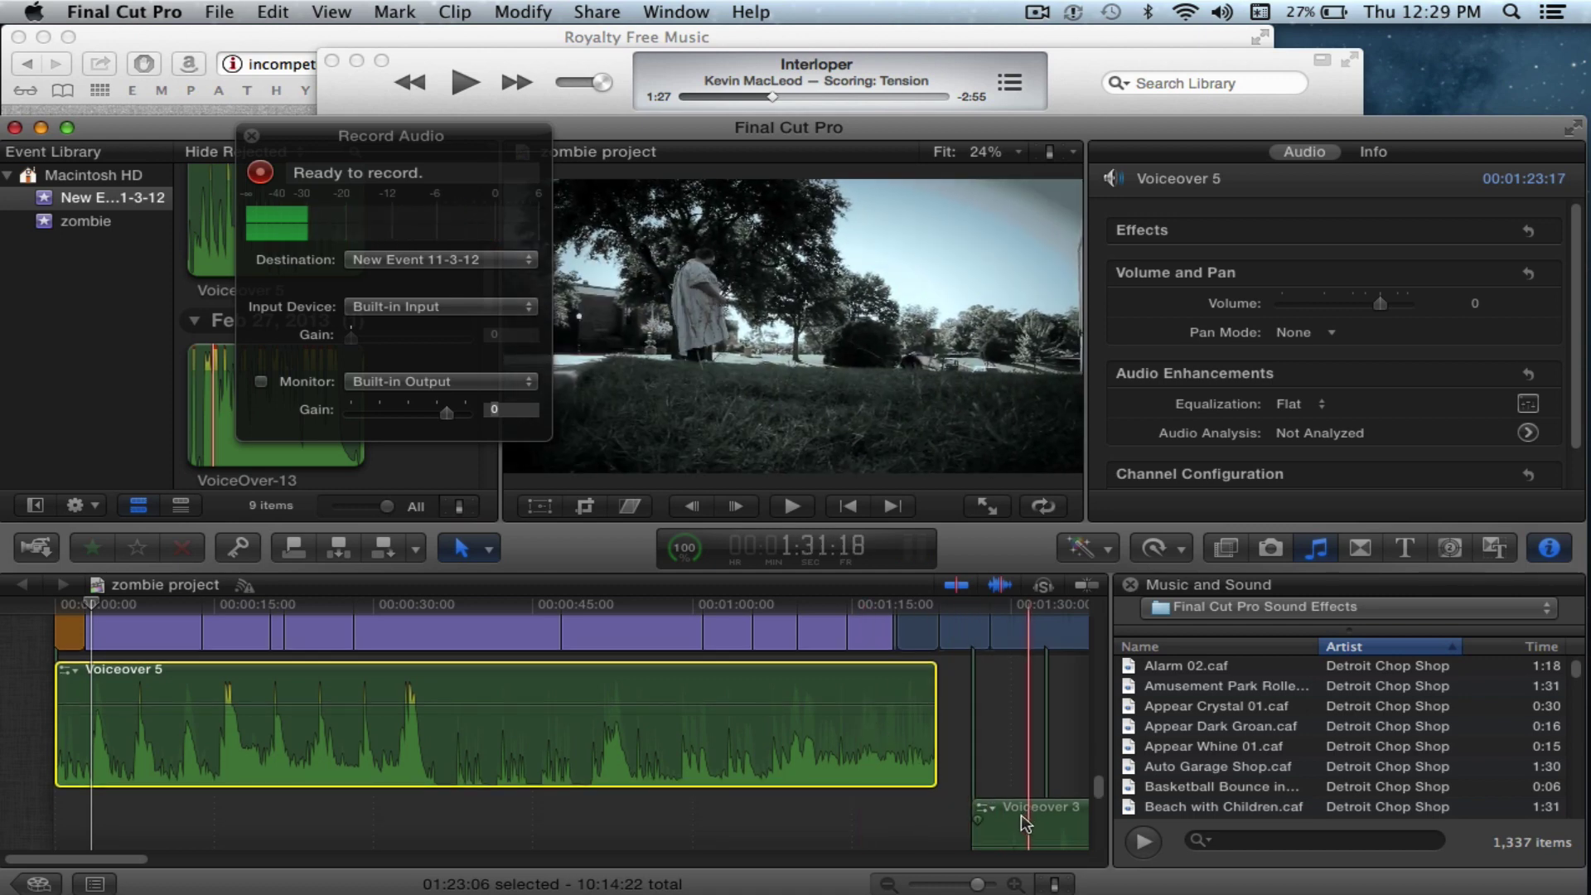
left_click_drag(1022, 821, 942, 823)
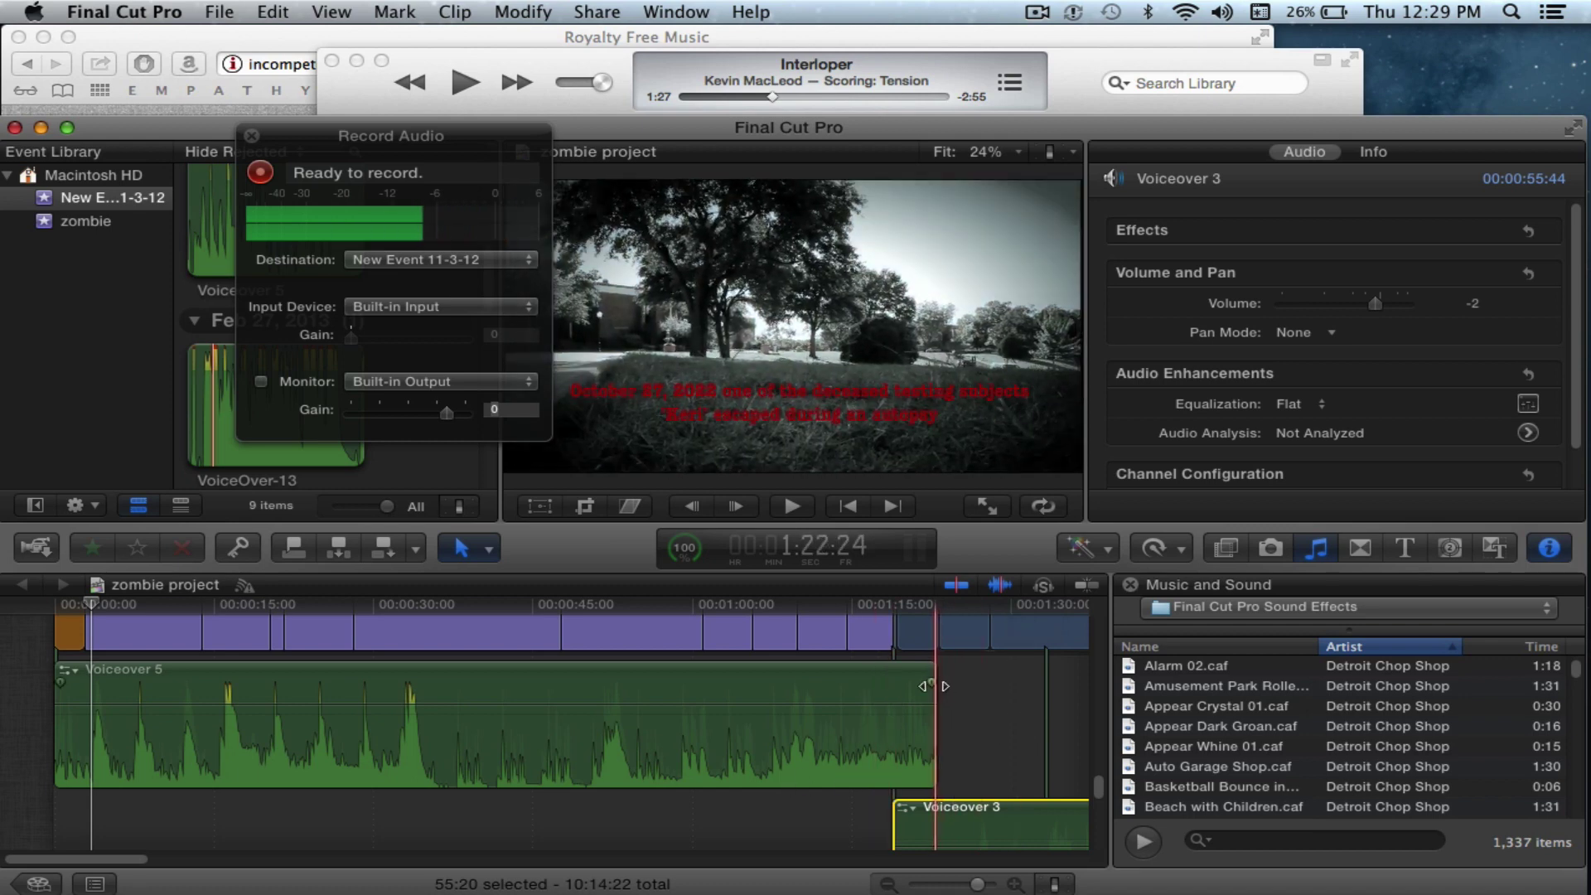
left_click_drag(933, 686, 835, 714)
scroll(836, 735, "down", 2)
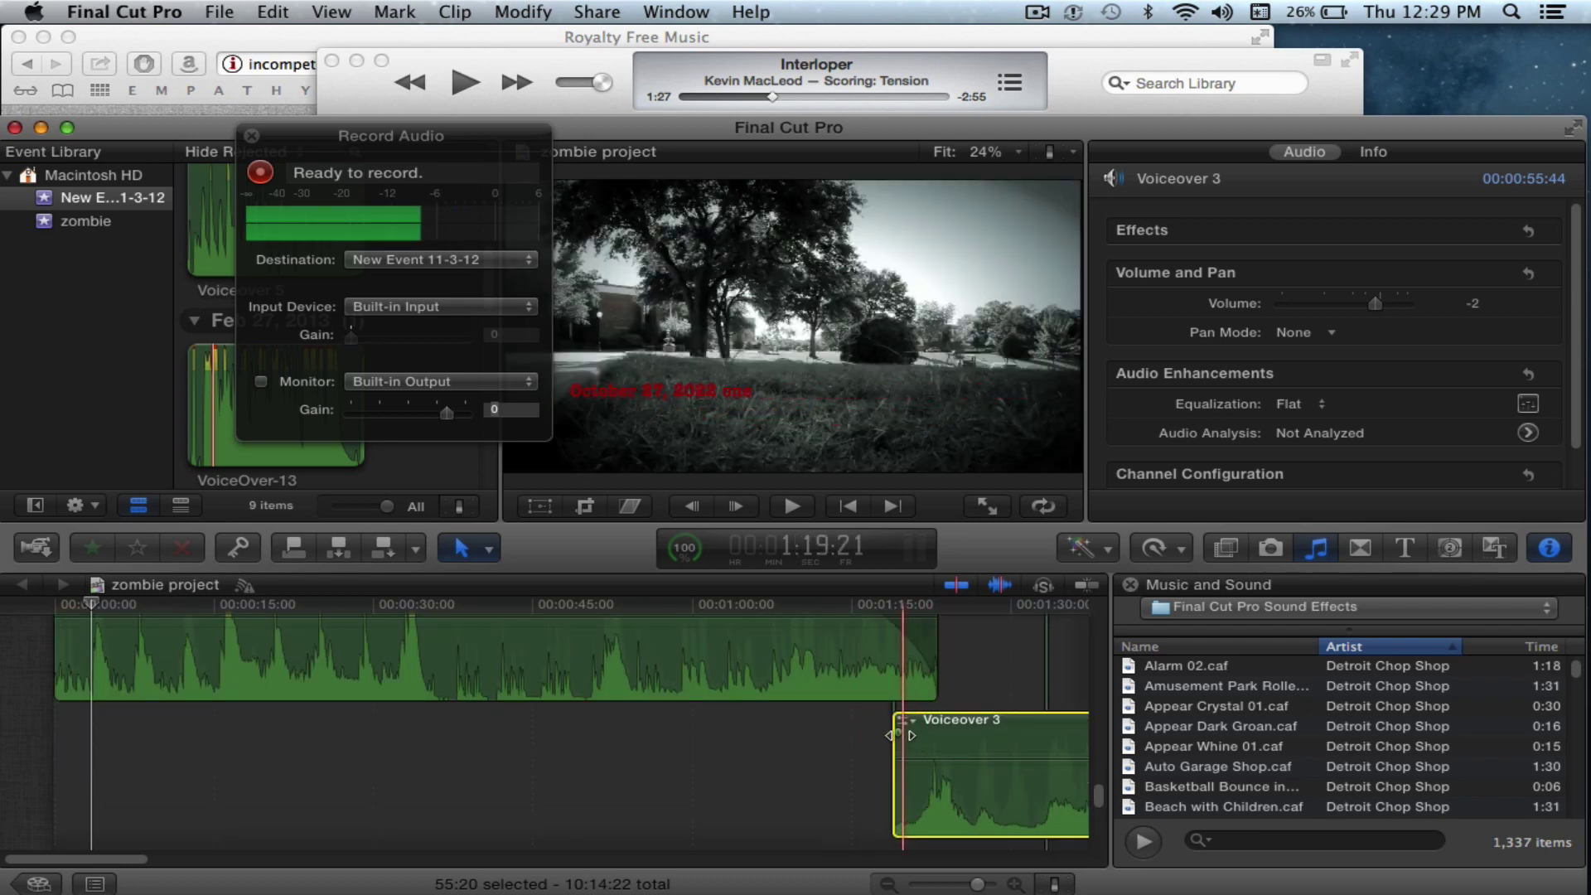
left_click_drag(897, 735, 991, 736)
key("space")
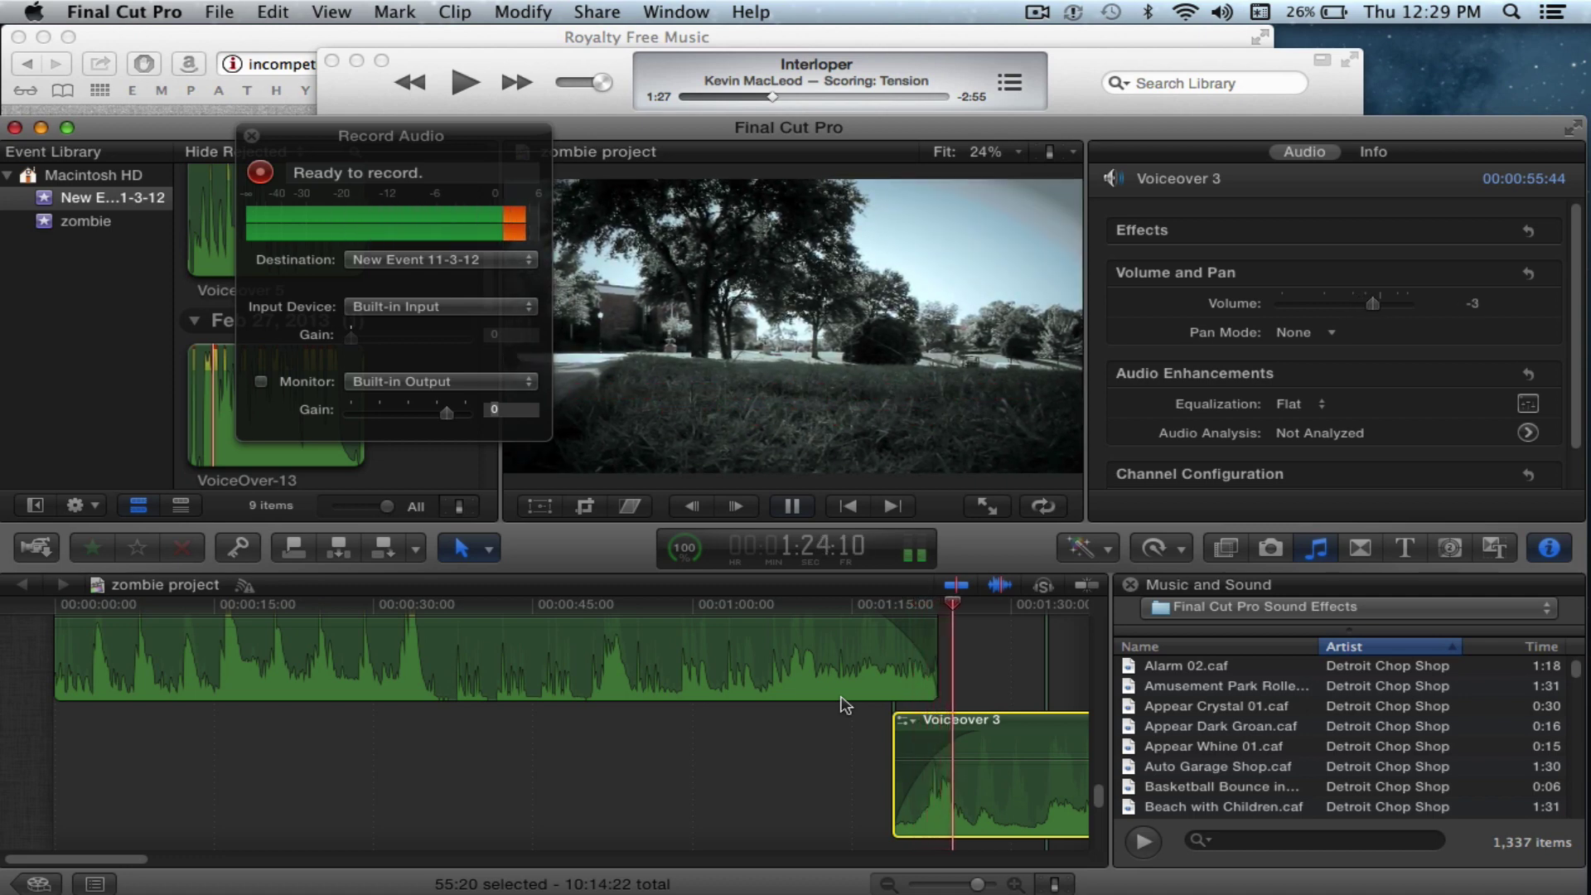
key("space")
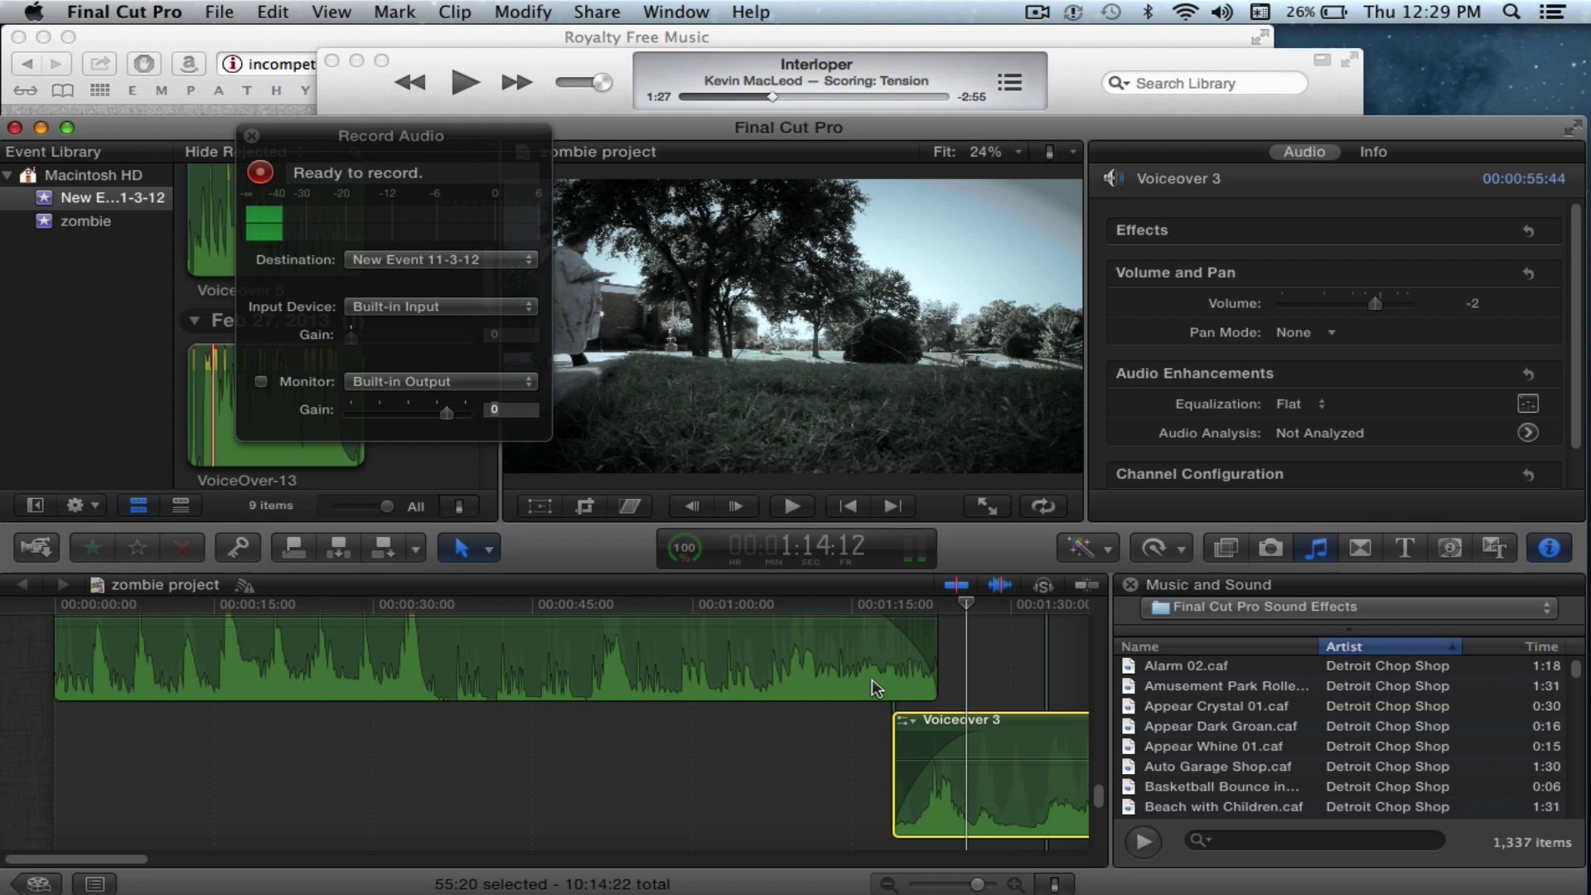
scroll(874, 688, "up", 2)
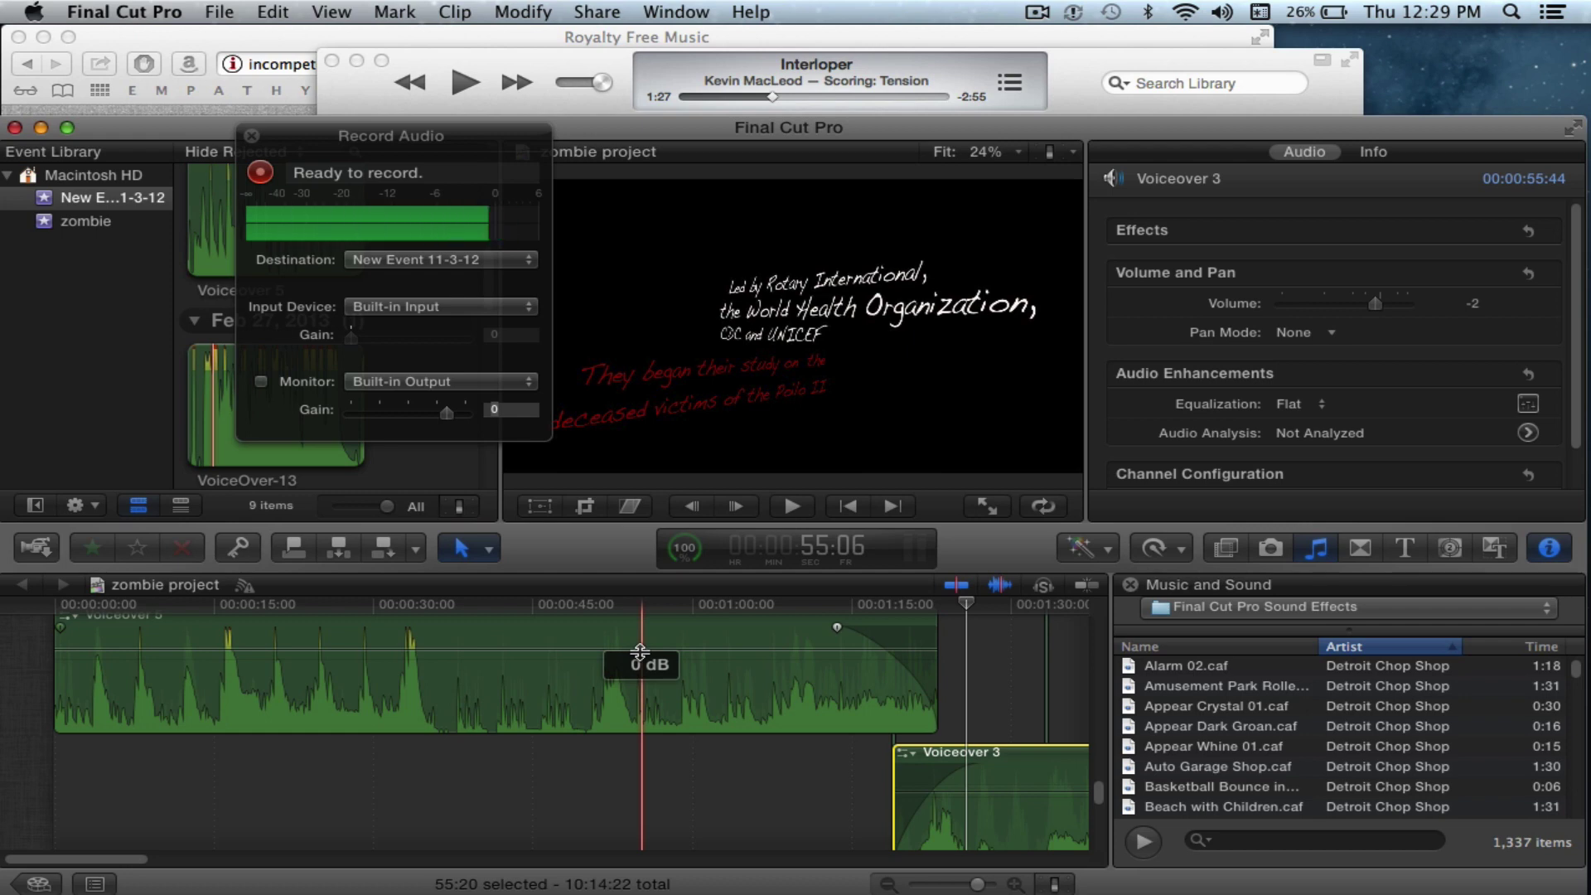
- Raise Voiceover 5's clip volume to about +3 dB
mouse_move(640, 652)
left_mouse_down()
mouse_move(638, 689)
mouse_move(644, 640)
left_mouse_up()
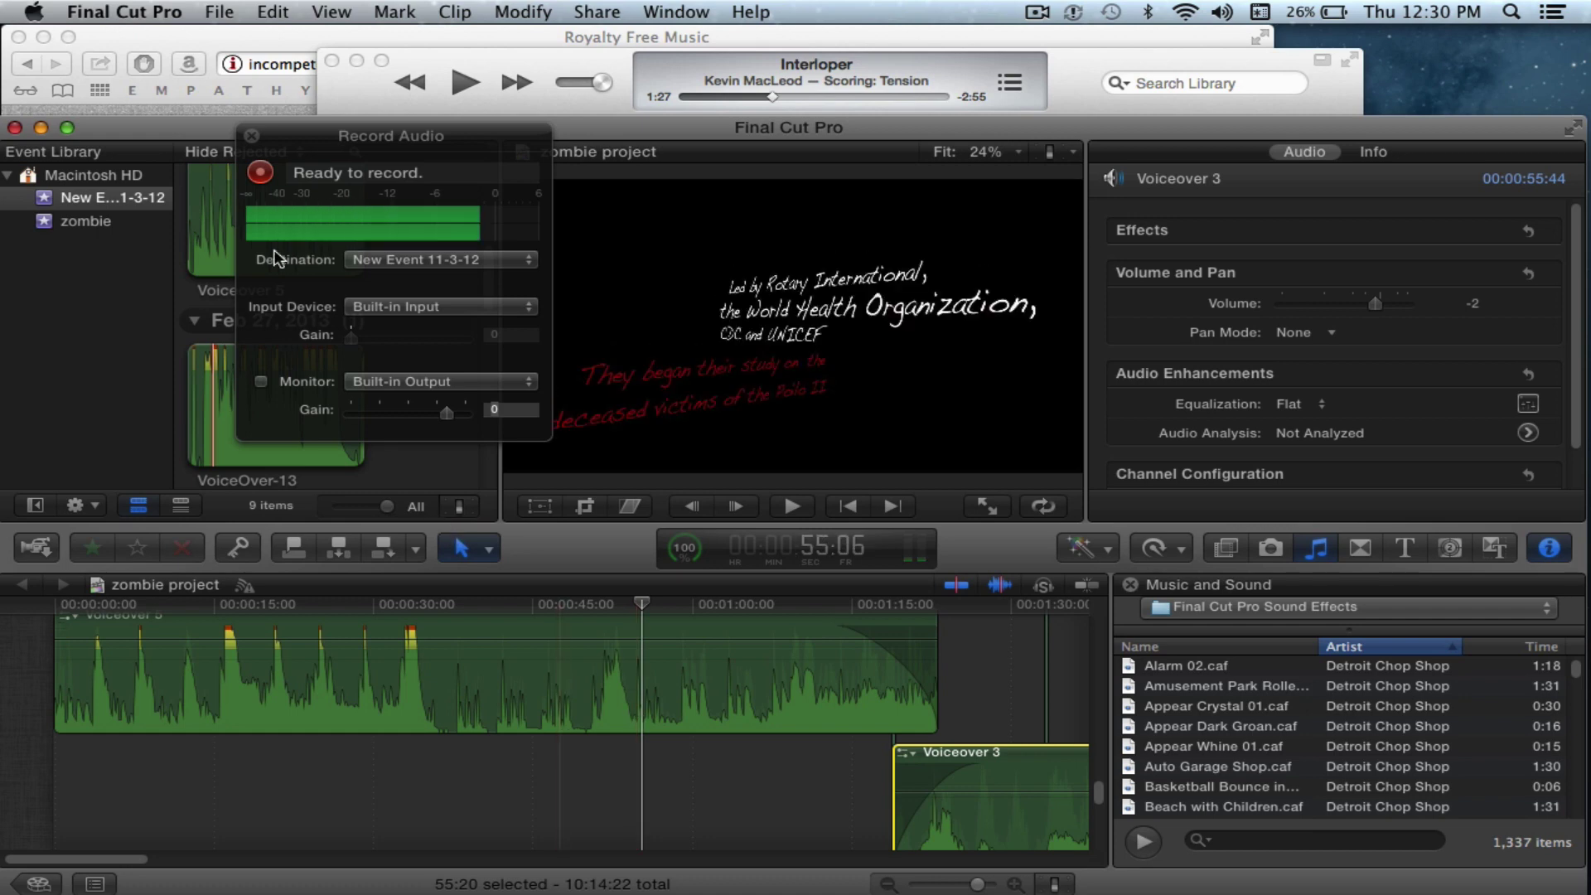
left_click(251, 135)
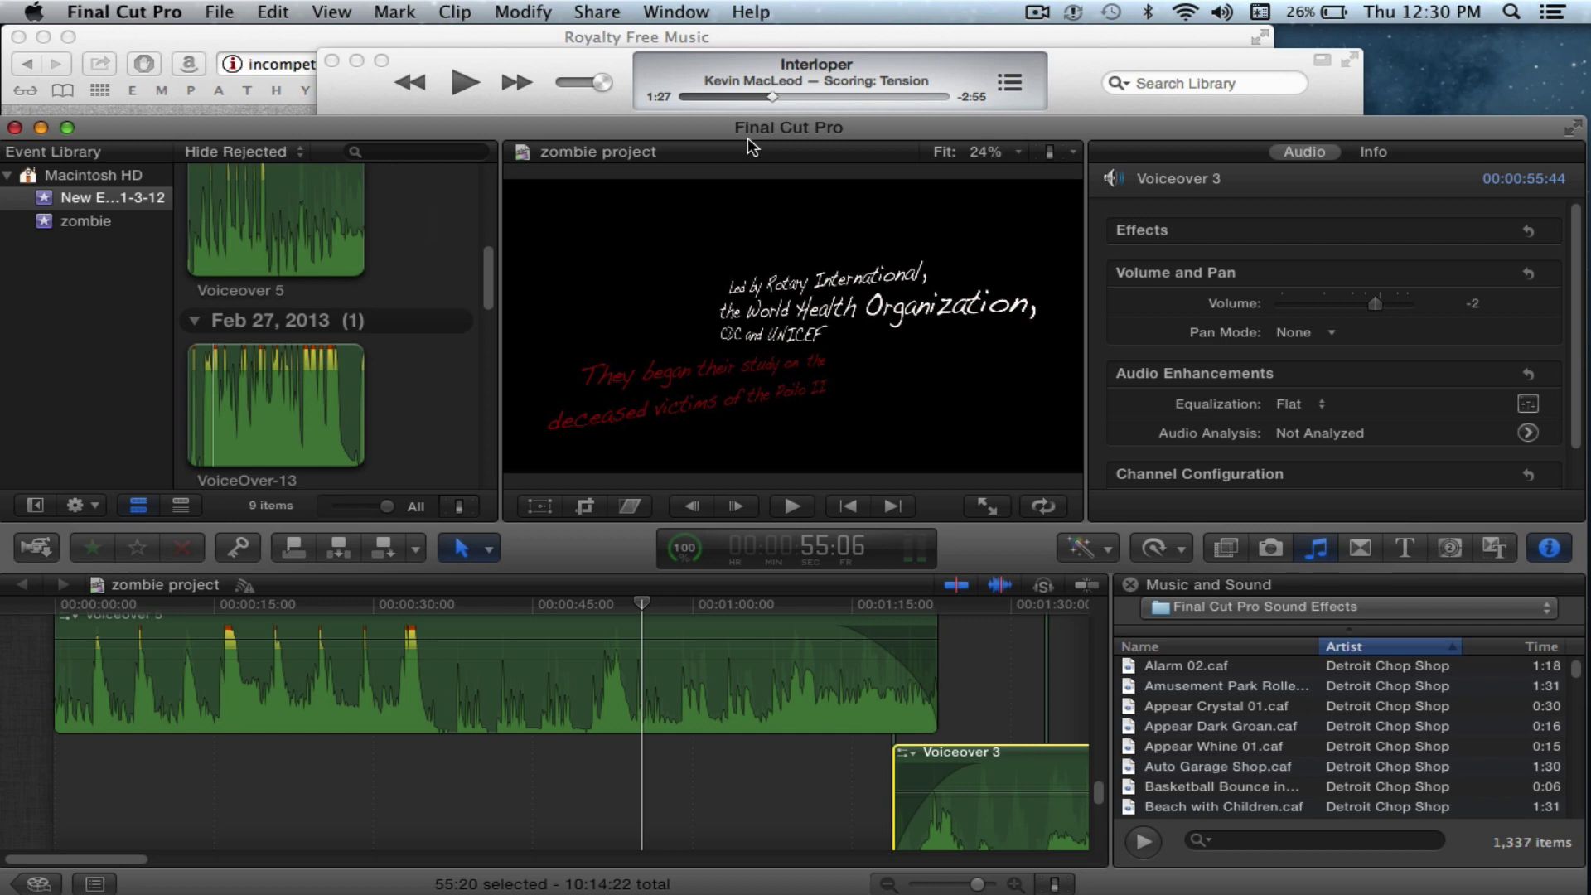
left_click(1036, 13)
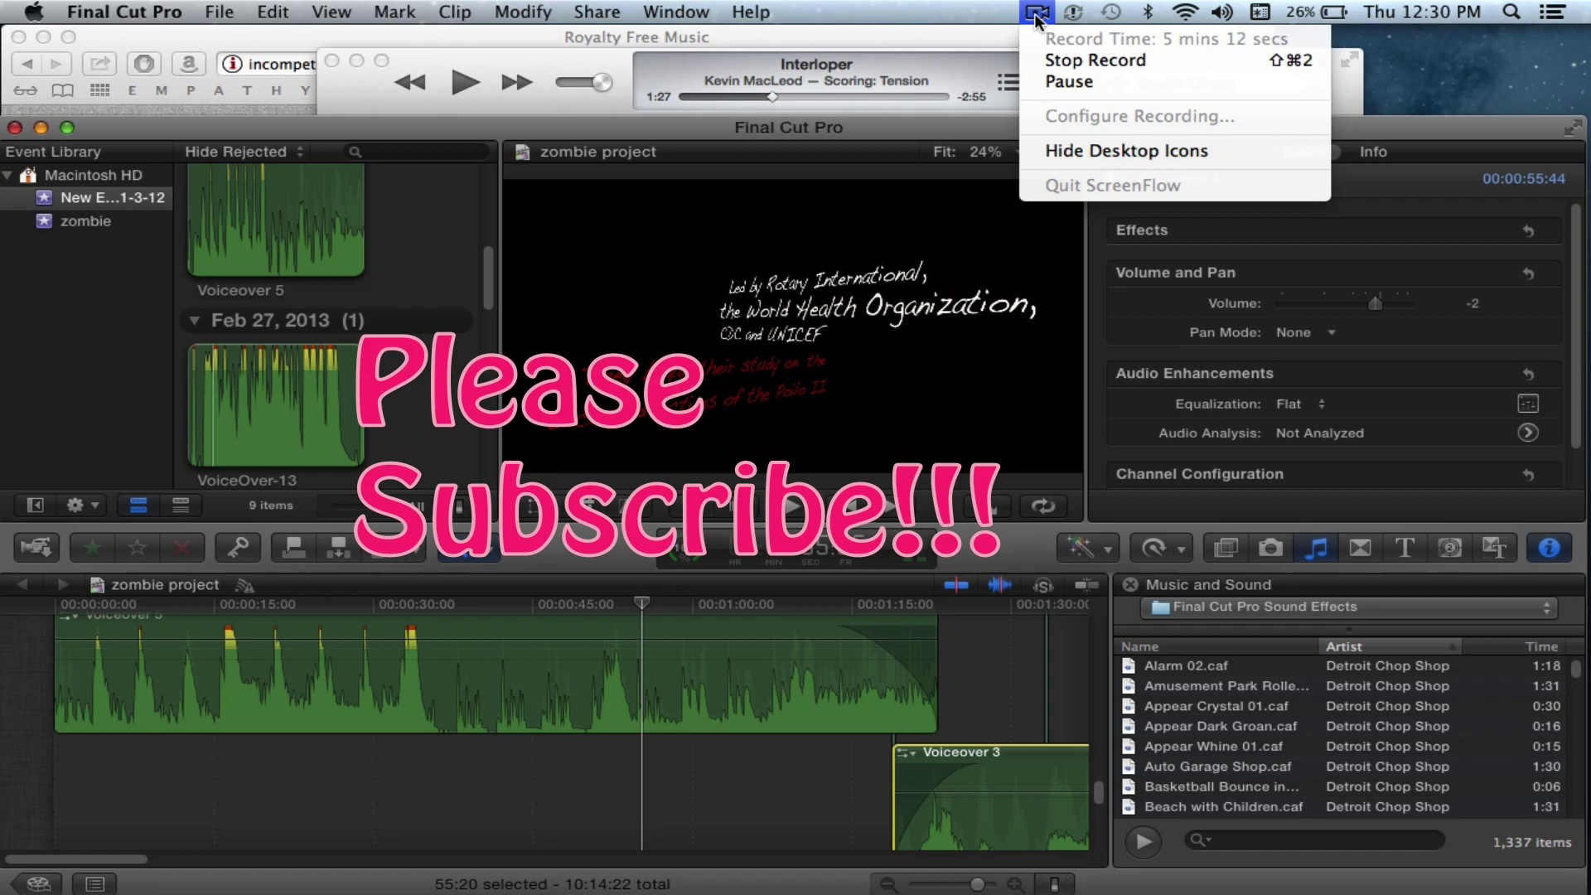